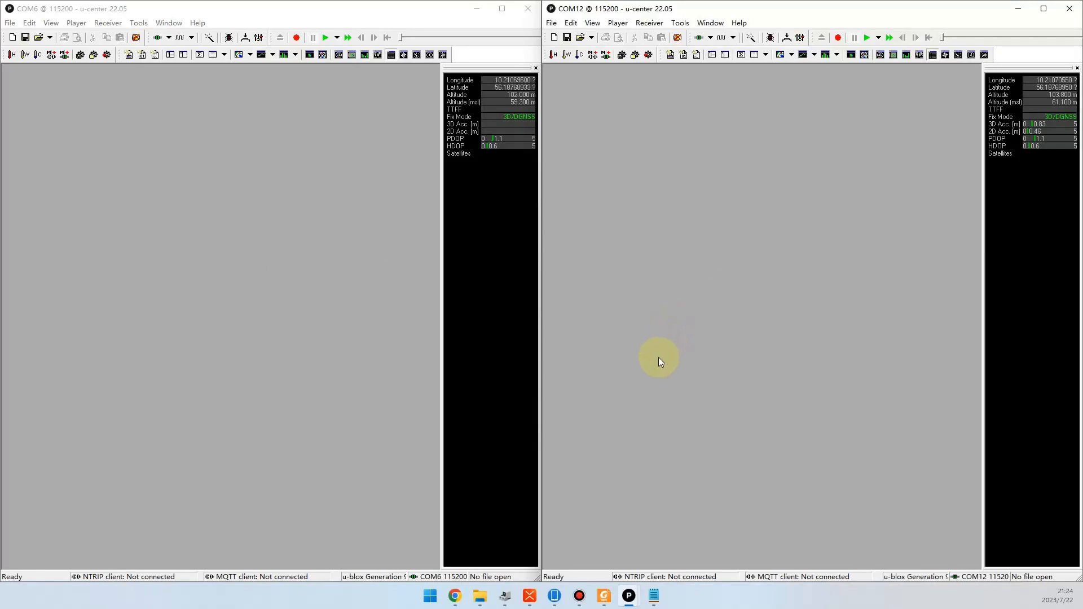
- Examine the photo of the two wired u-blox boards in the image viewer, and put it away
mouse_move(555, 596)
click(581, 537)
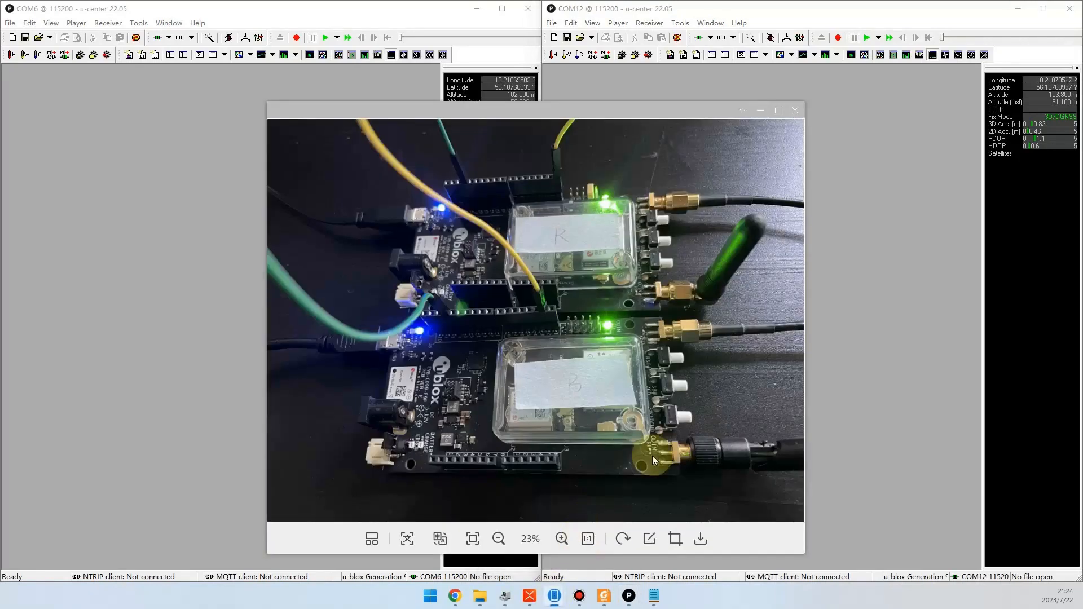
drag(607, 114, 601, 84)
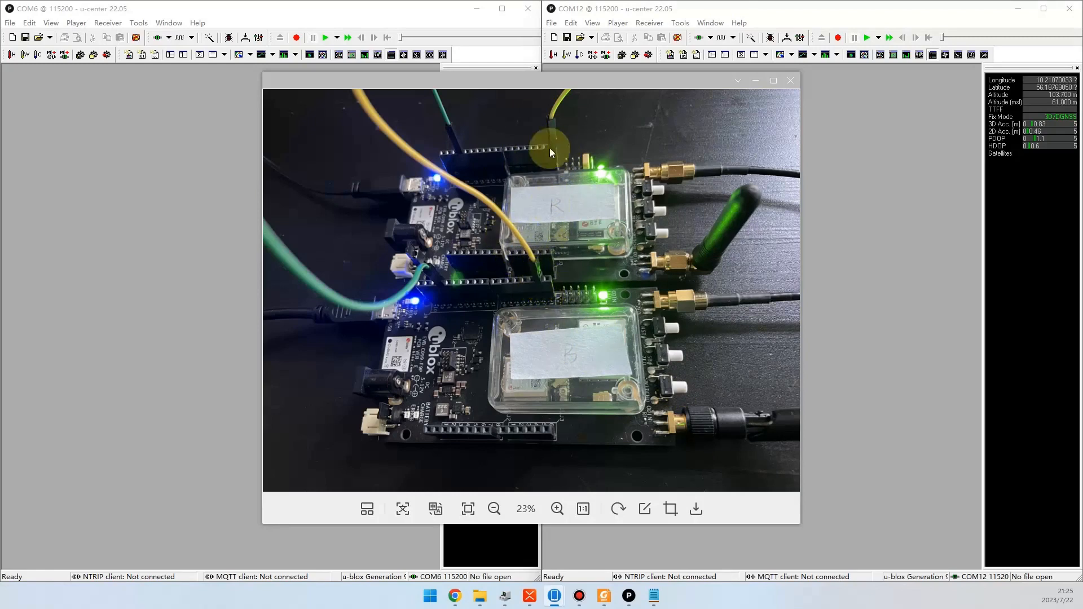
click(755, 80)
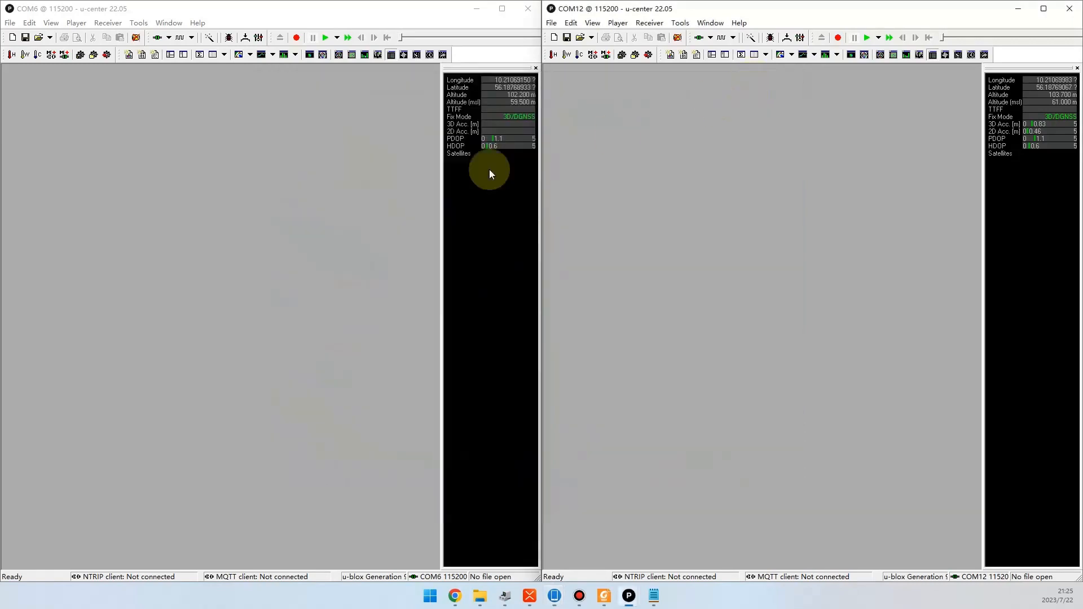
- Show the Generation 9 Advanced Configuration page of the COM6 receiver, maximized, with its list of configuration changes
click(51, 25)
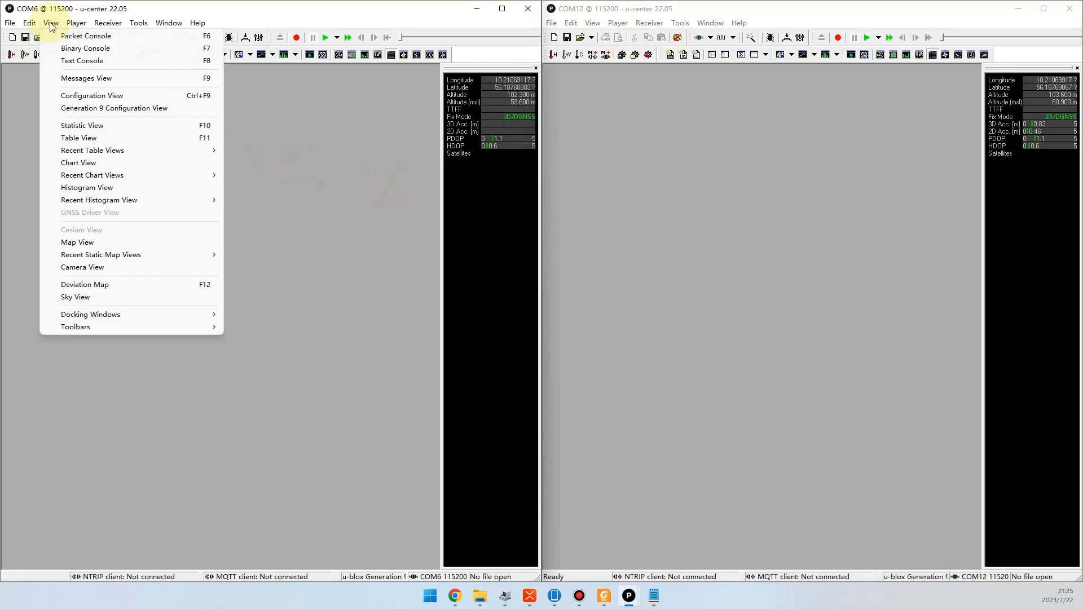
click(79, 108)
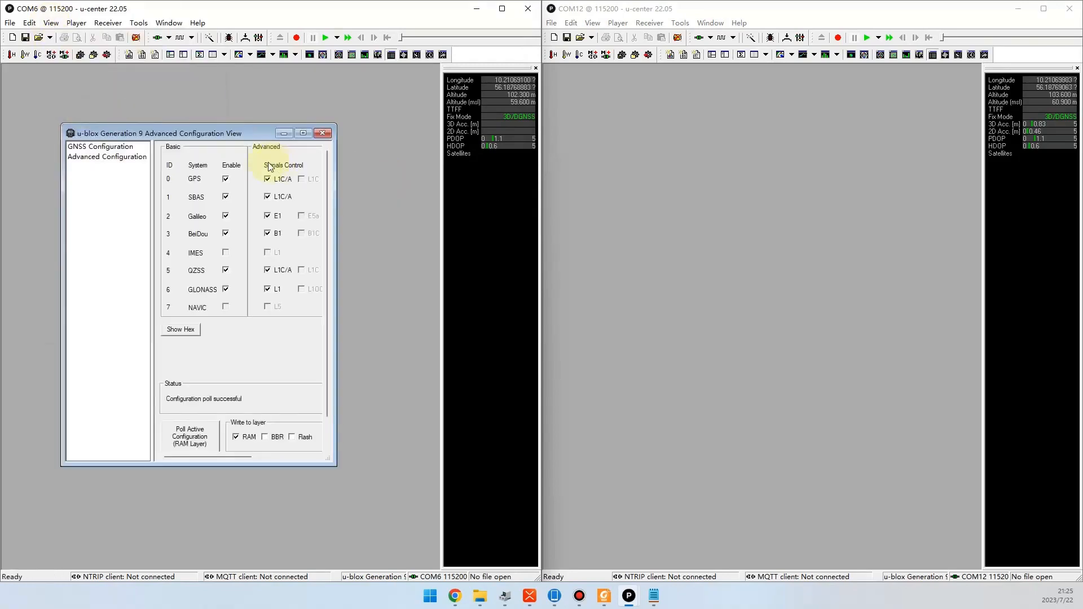
click(303, 133)
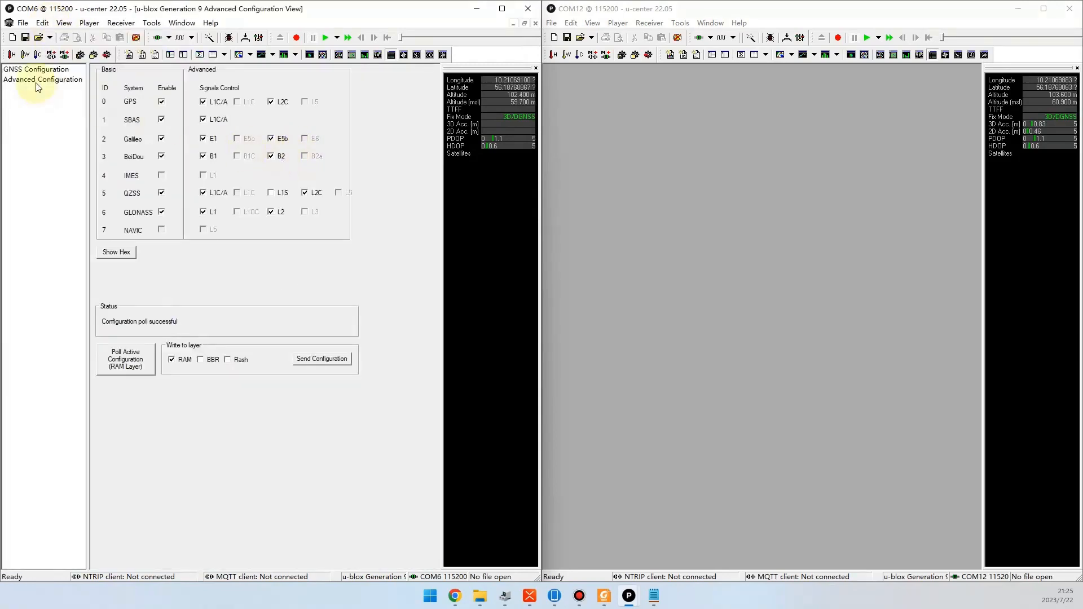
click(36, 80)
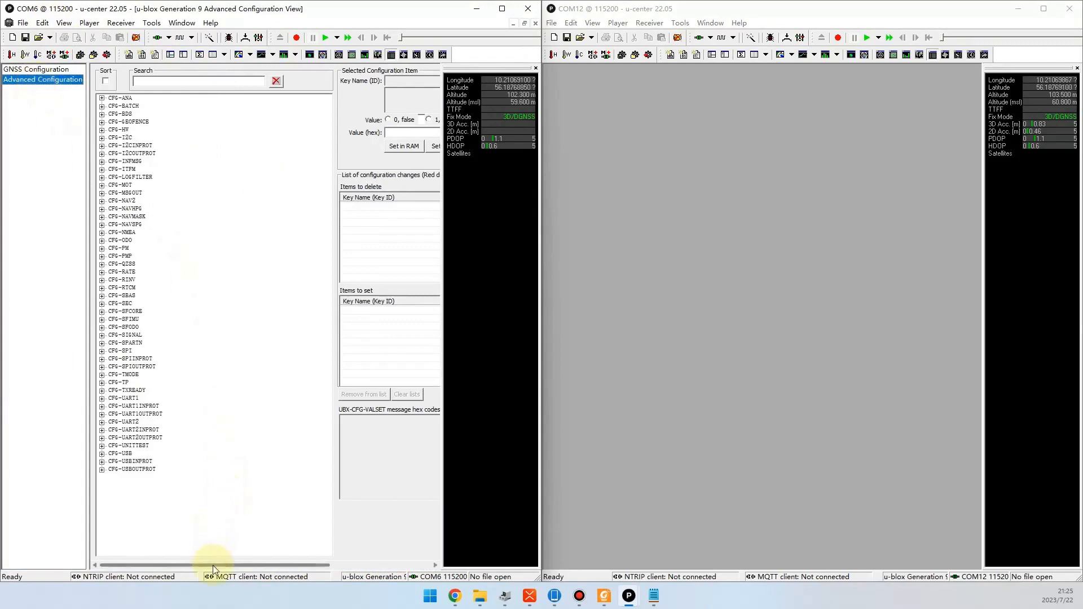
drag(212, 565, 381, 568)
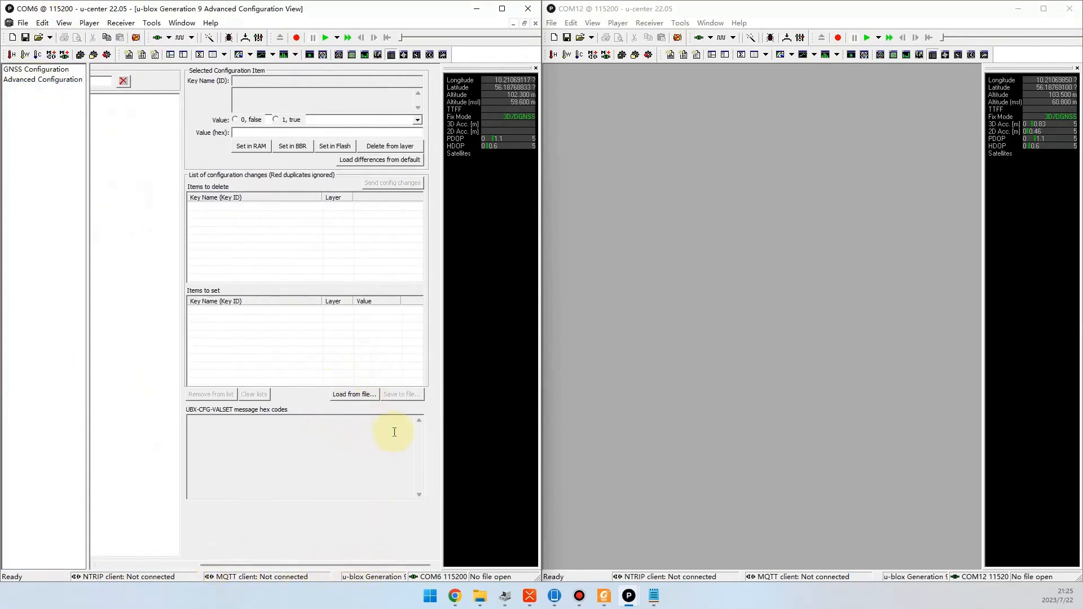
- Load "F9P Rover config C99 (modified).txt" into the COM6 configuration changes and send them to the receiver
click(364, 395)
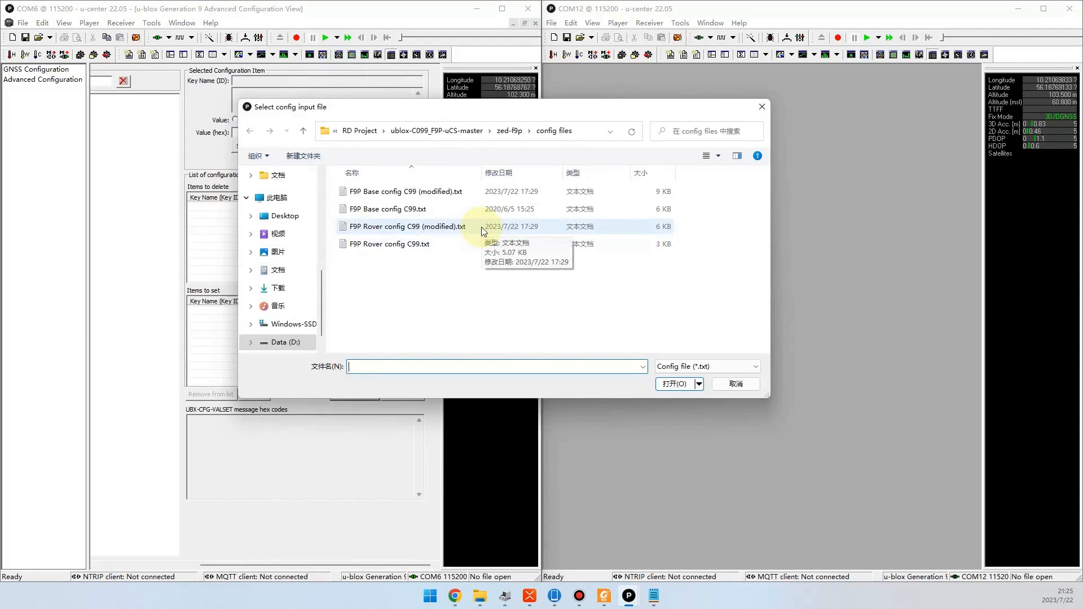
click(451, 227)
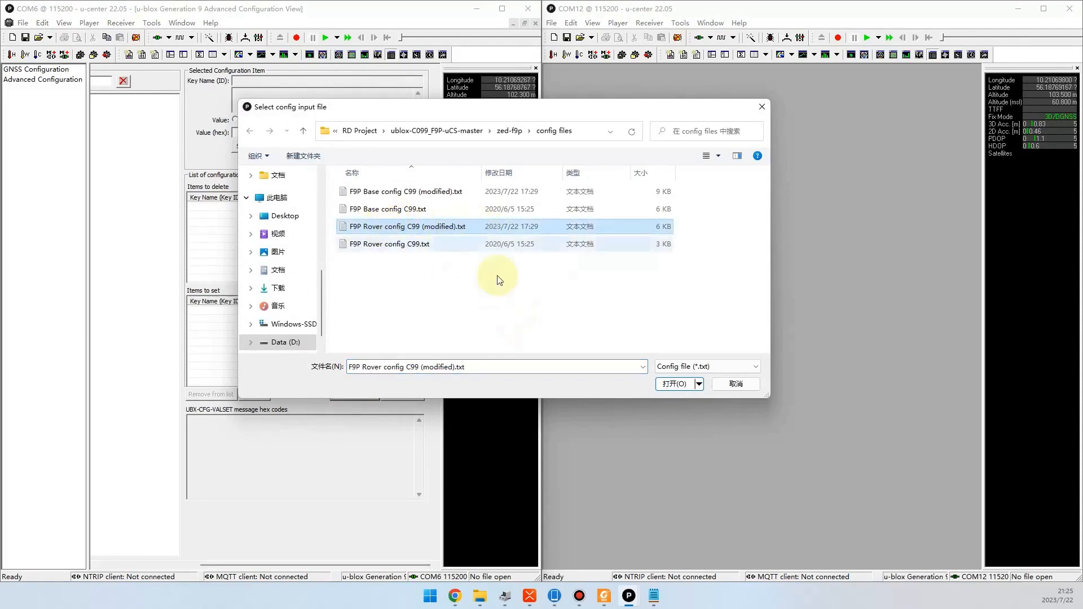
click(686, 384)
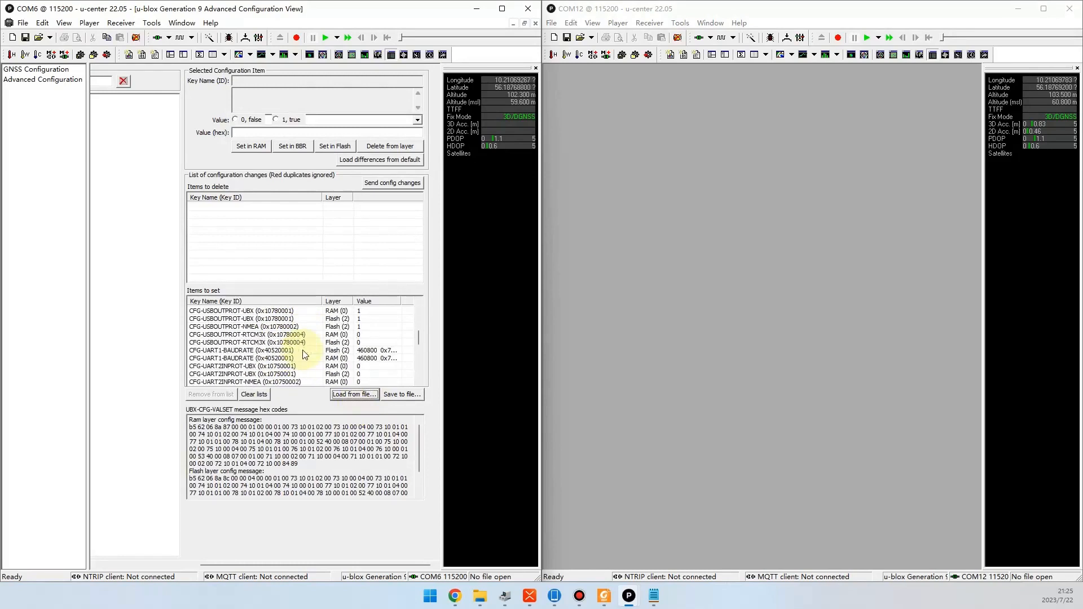
click(388, 184)
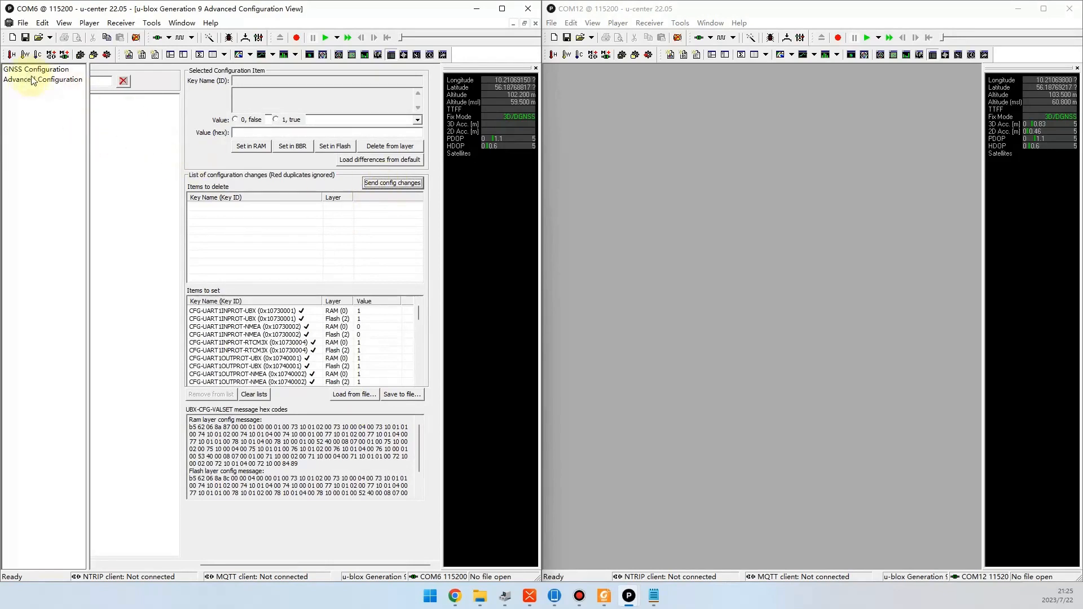
click(386, 185)
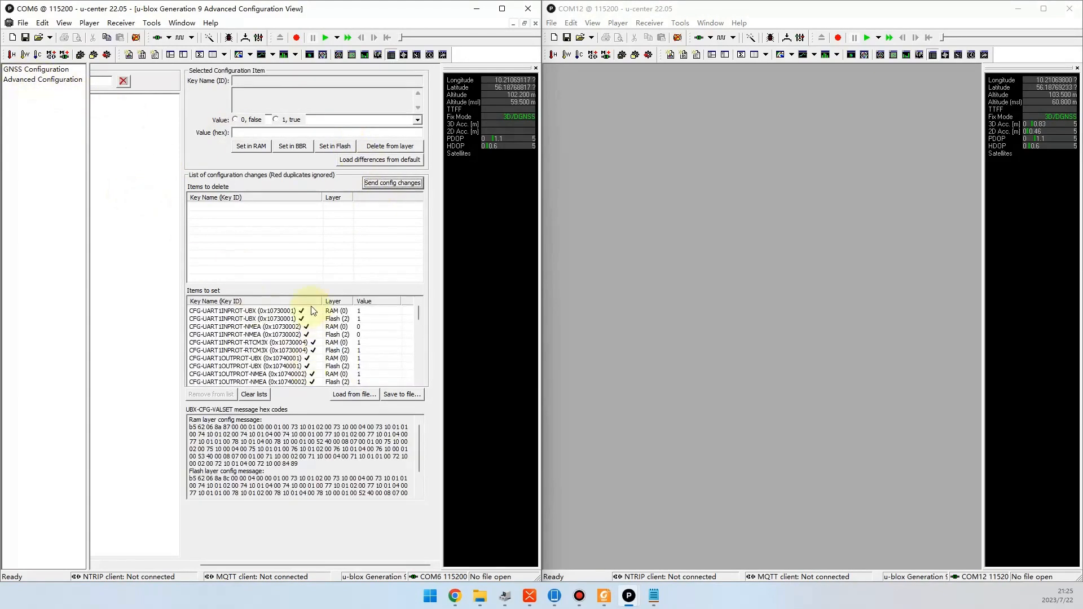
- In the COM6 receiver's CFG (Configuration) message, choose Save current configuration and send it to the receiver
click(64, 23)
click(110, 84)
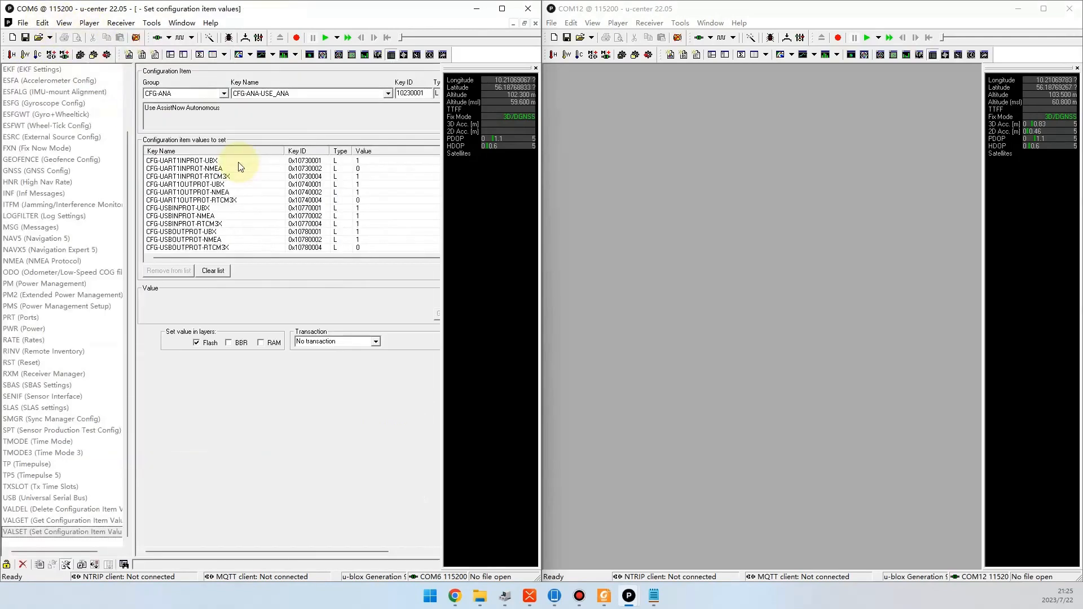
scroll(107, 271, up, 2)
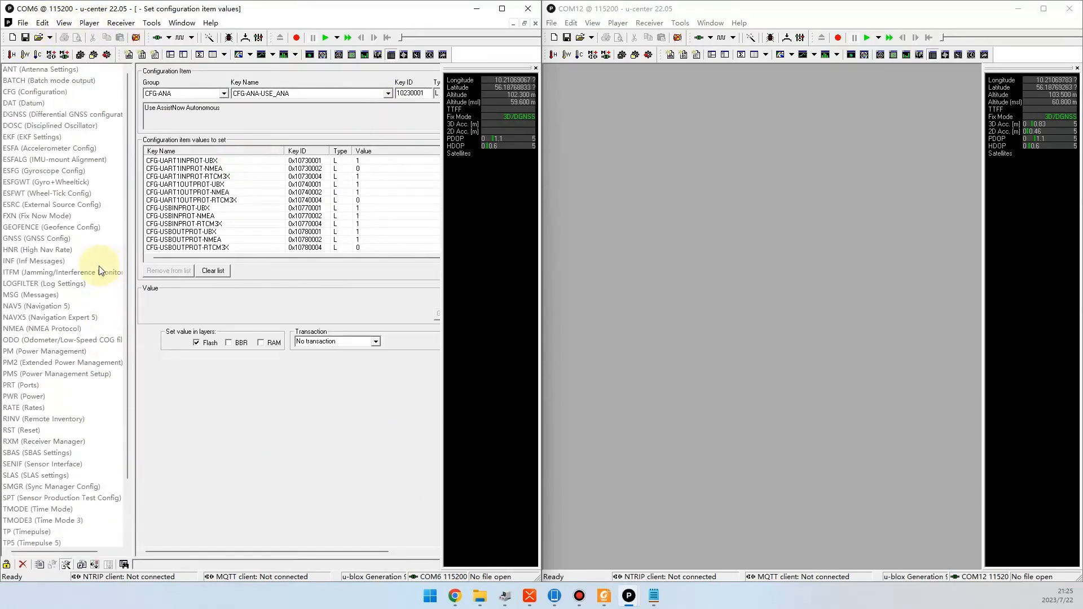
click(30, 92)
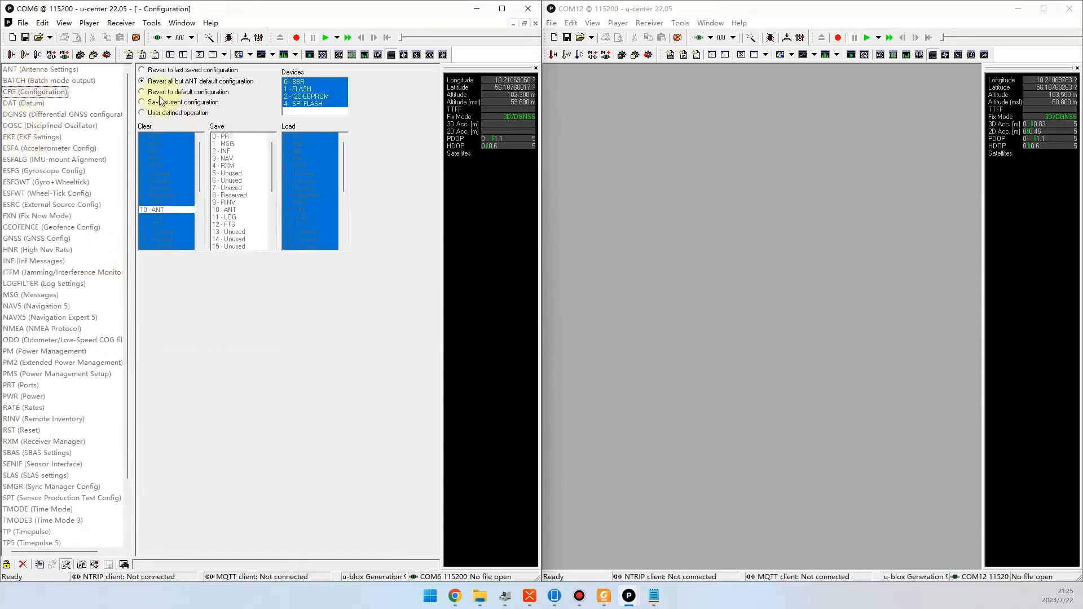
click(142, 103)
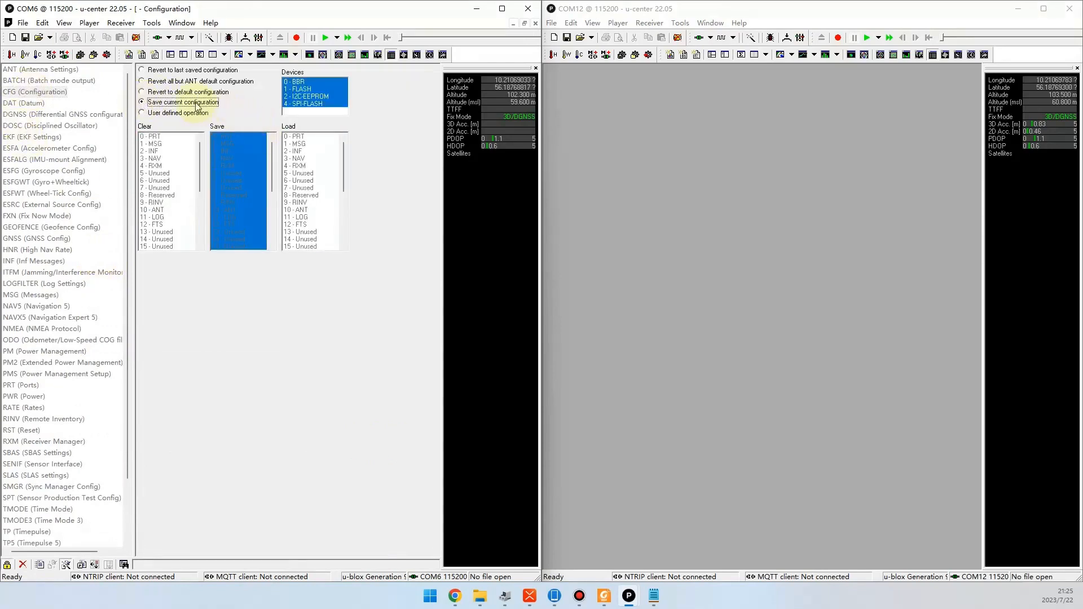
click(39, 566)
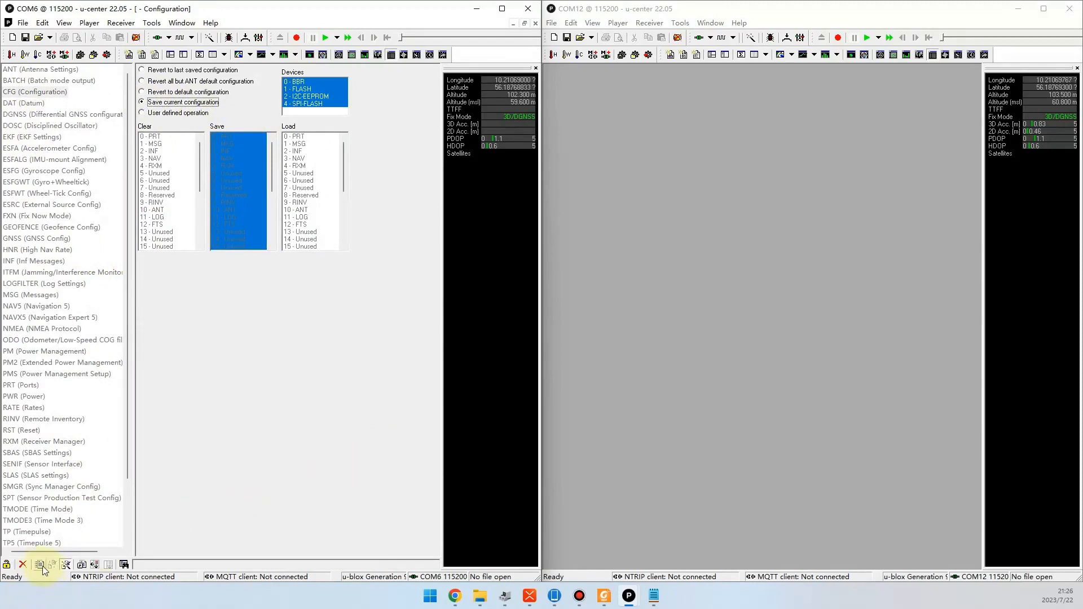
- Show the Generation 9 Advanced Configuration page of the COM12 receiver, maximized, with its list of configuration changes
click(777, 370)
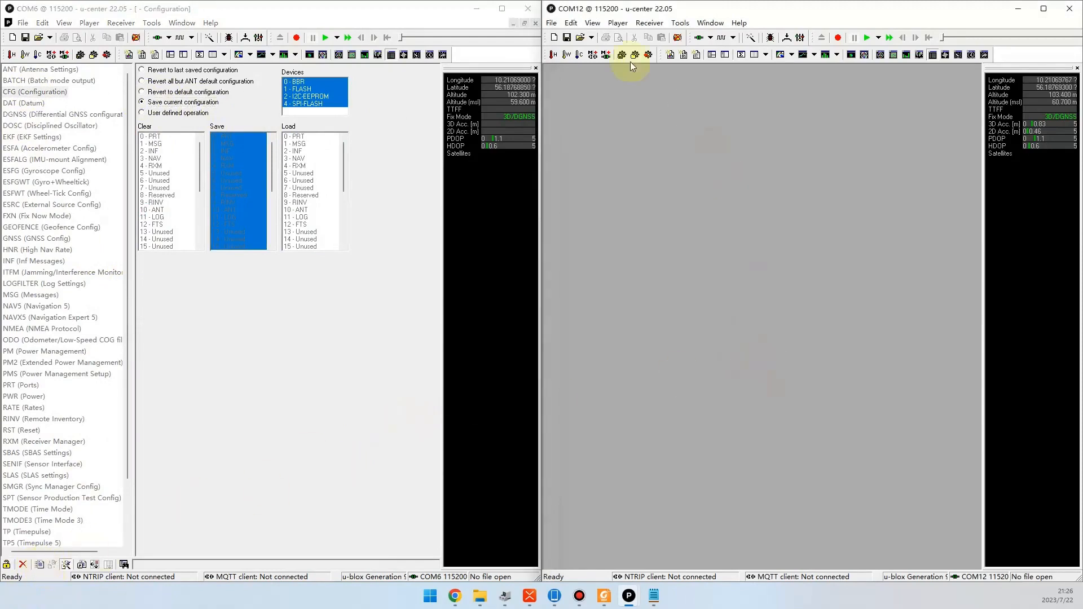
click(593, 23)
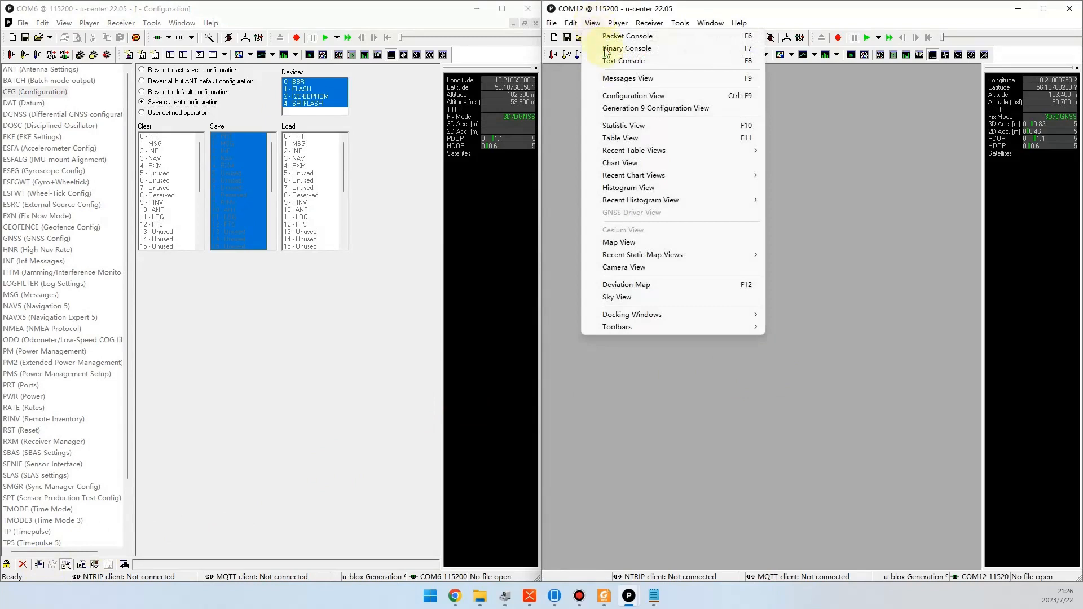
click(625, 108)
click(815, 105)
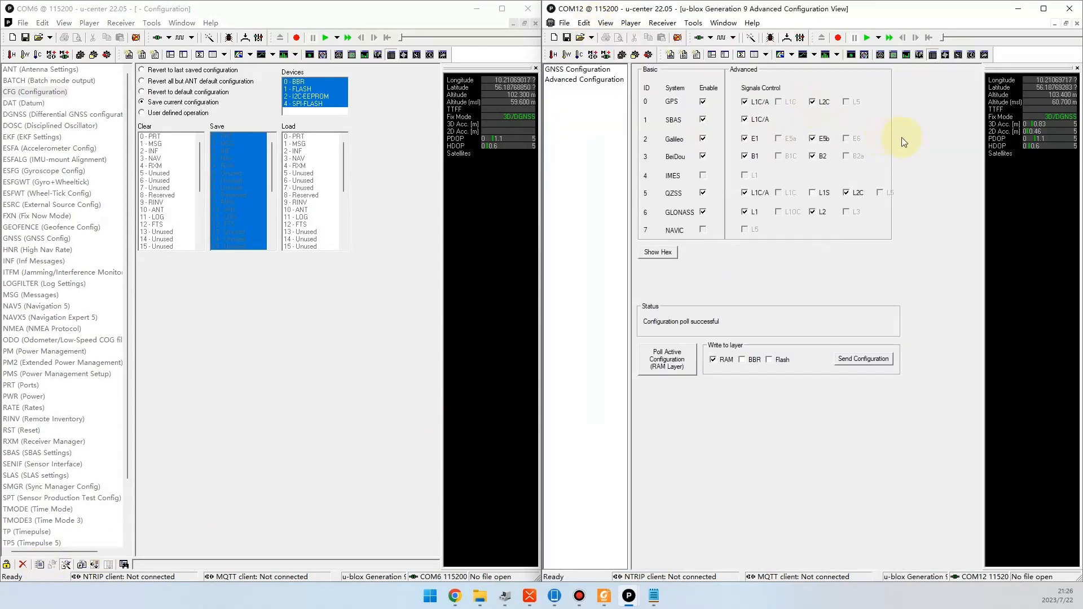
click(574, 79)
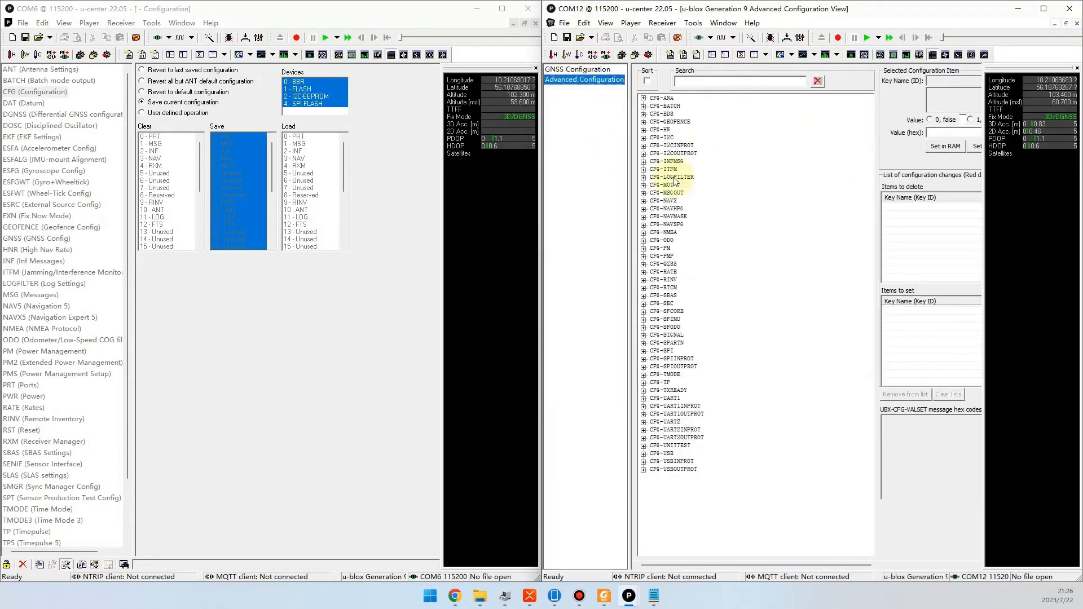
drag(786, 566, 899, 563)
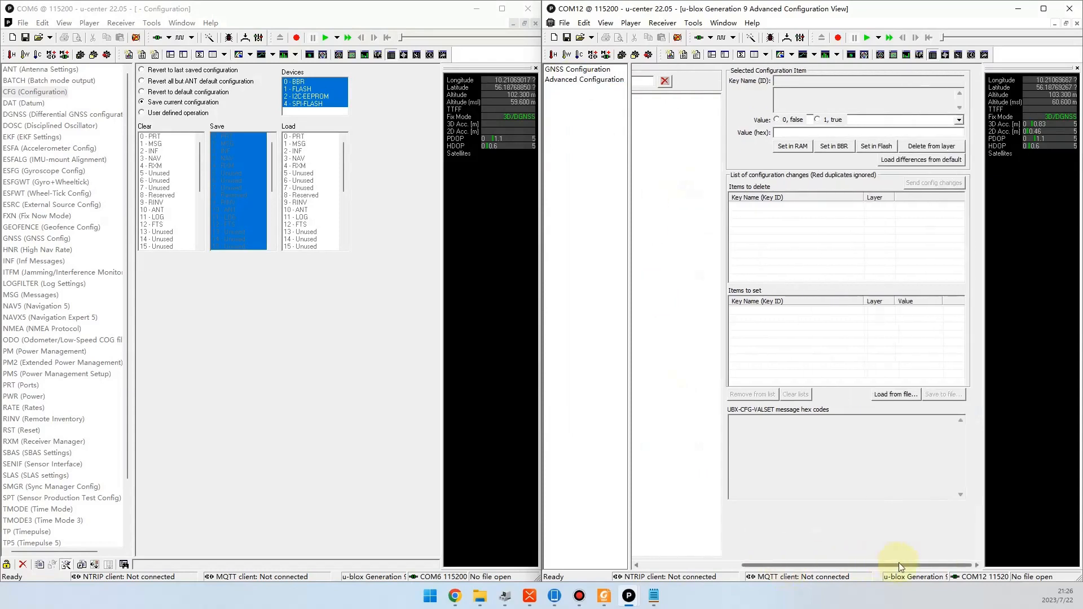
- Load "F9P Base config C99 (modified).txt" into the COM12 configuration changes and send them to the receiver
click(895, 395)
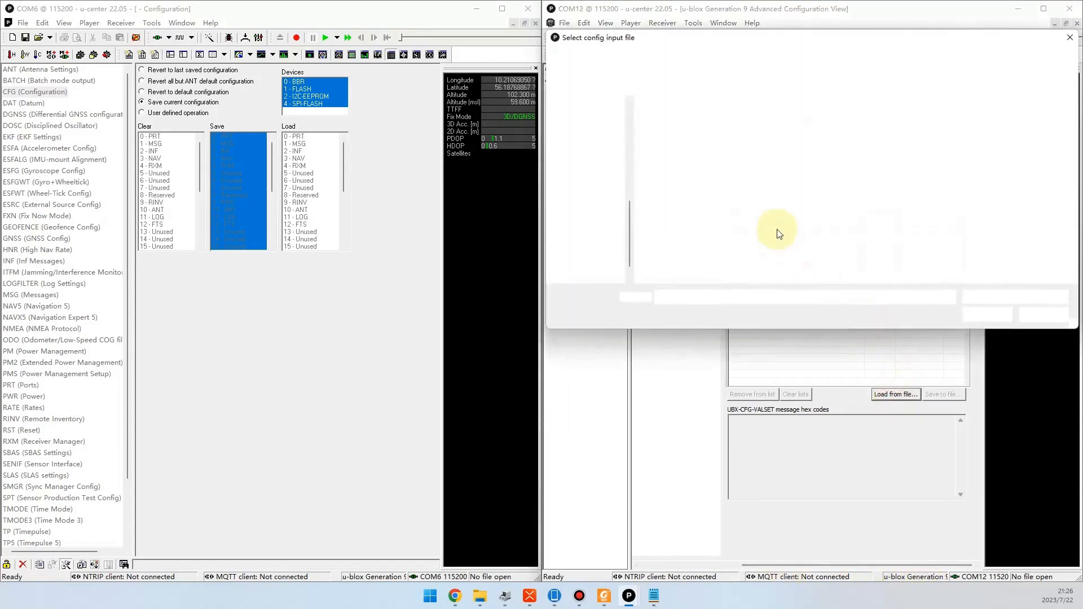
click(757, 123)
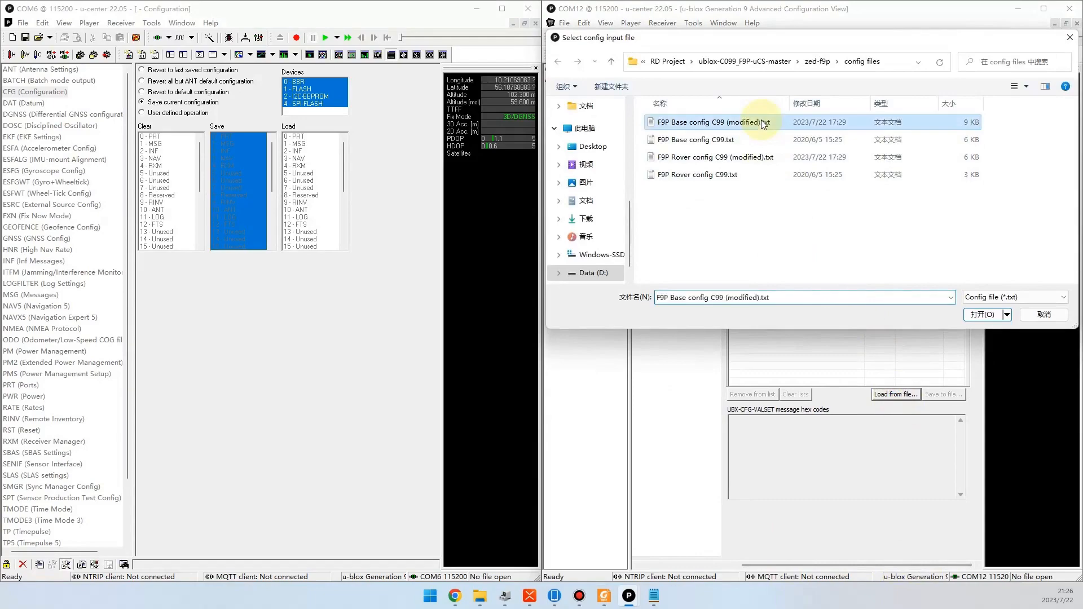
double_click(756, 122)
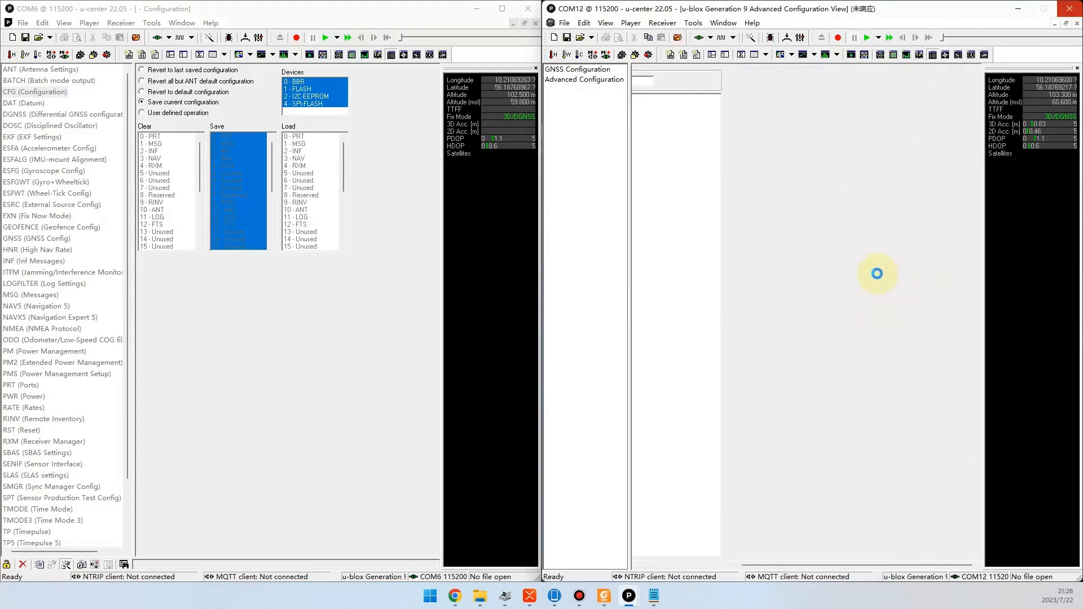
click(921, 185)
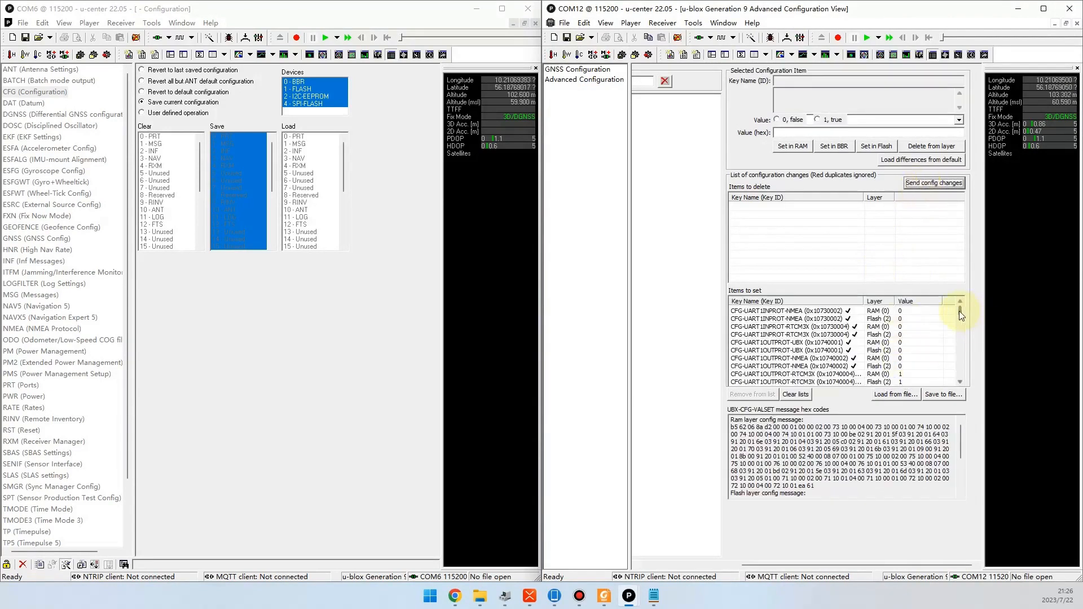
mouse_move(960, 311)
mouse_down()
mouse_move(959, 365)
mouse_move(970, 300)
mouse_up()
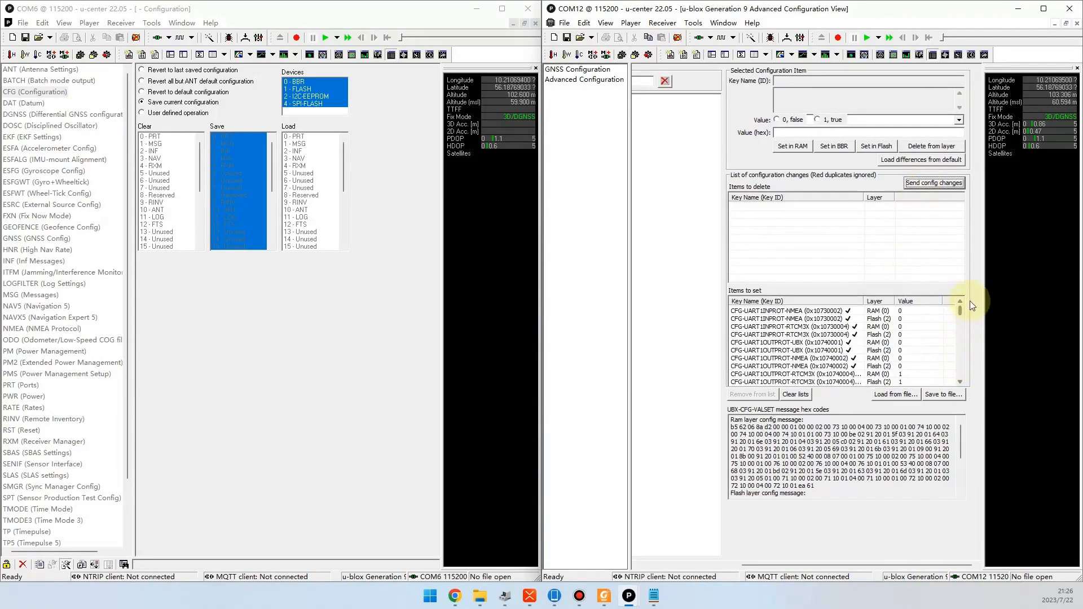
- In the COM12 receiver's TMODE3 (Time Mode 3) configuration, set the mode to 1 - Survey-in
click(607, 23)
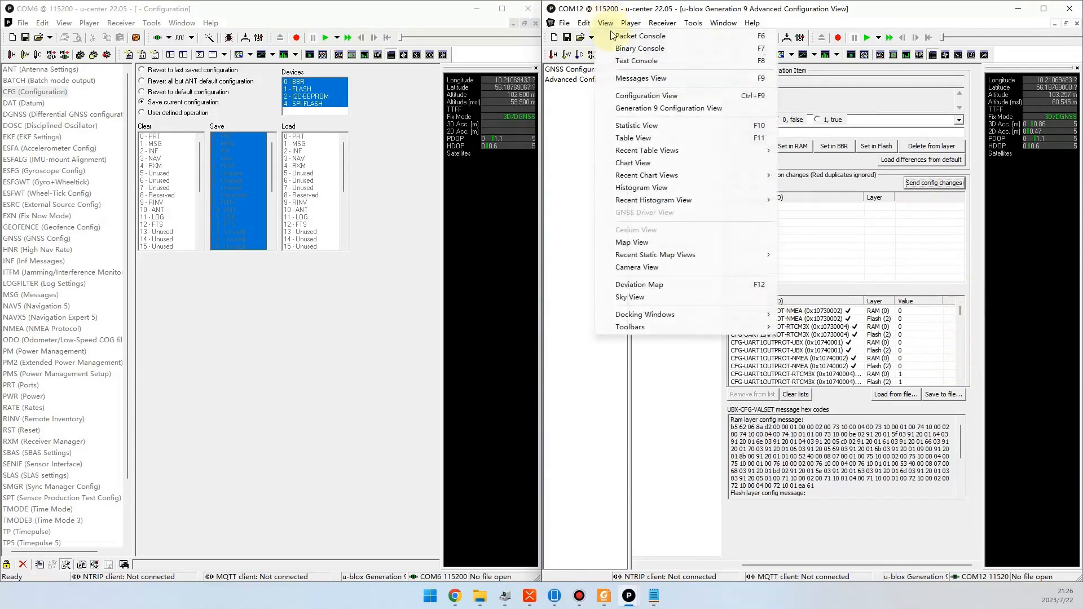
click(682, 96)
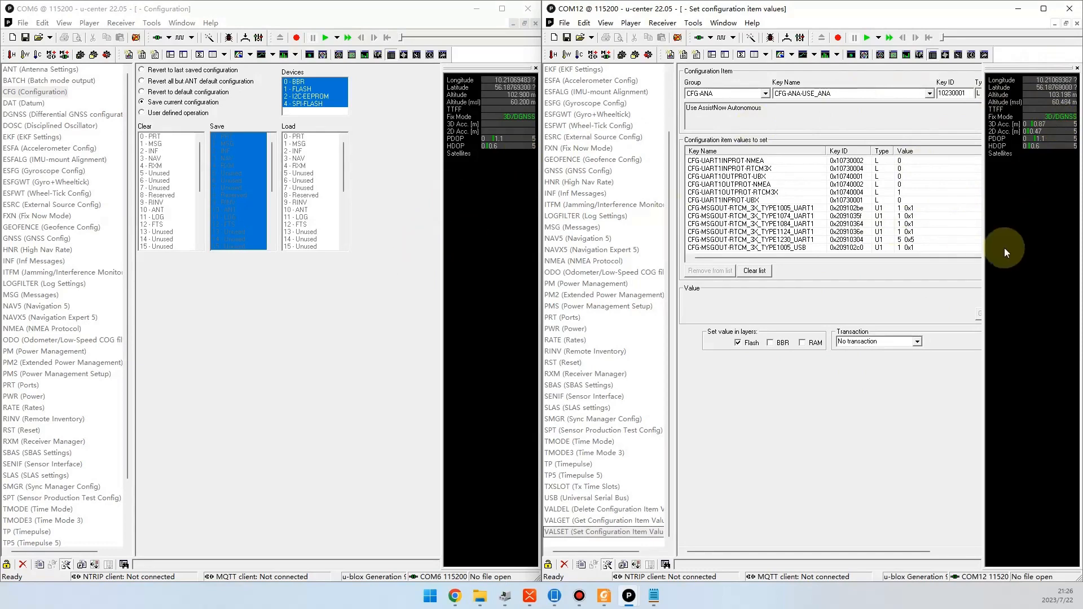
click(589, 455)
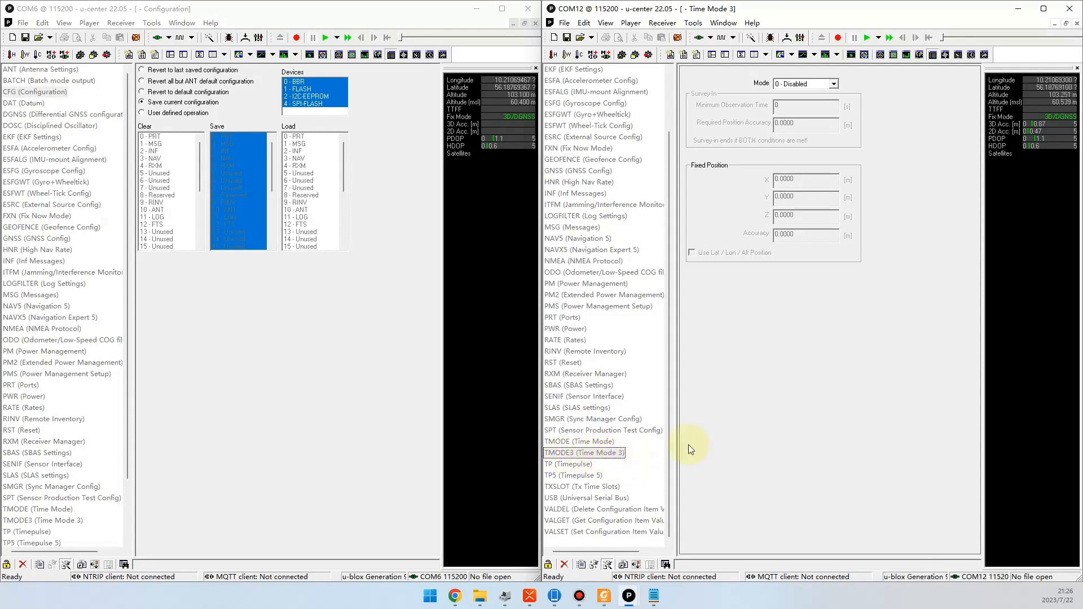
click(812, 84)
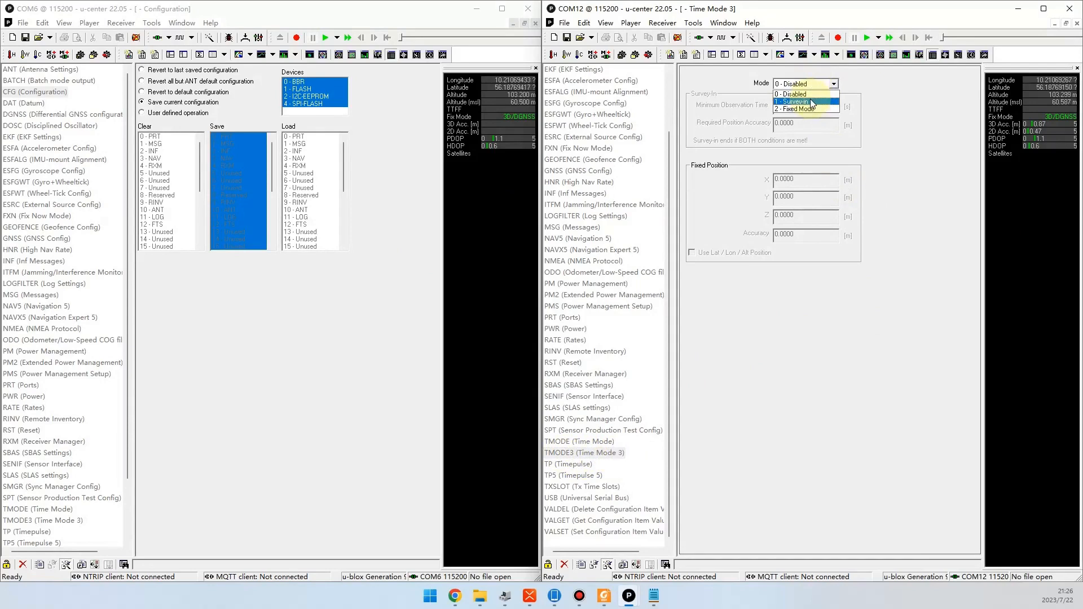
click(813, 104)
click(811, 106)
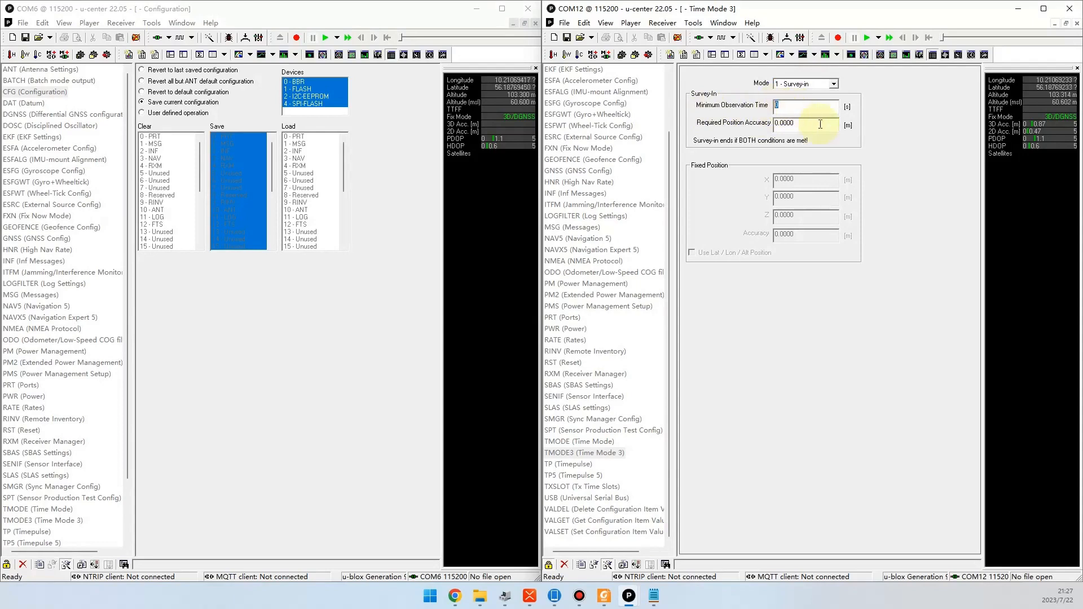
click(776, 123)
click(834, 85)
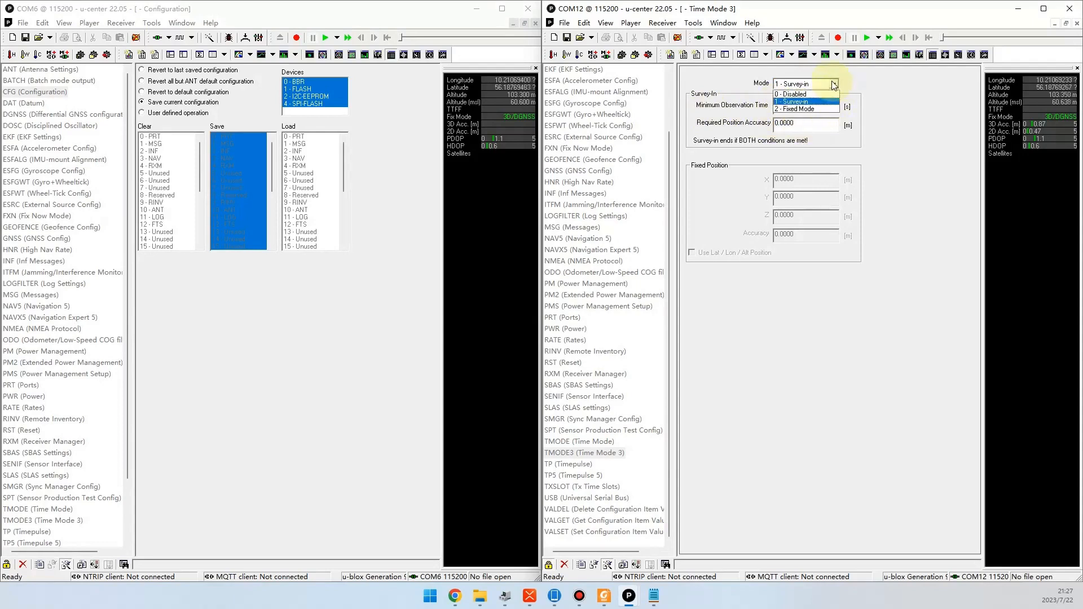
click(835, 85)
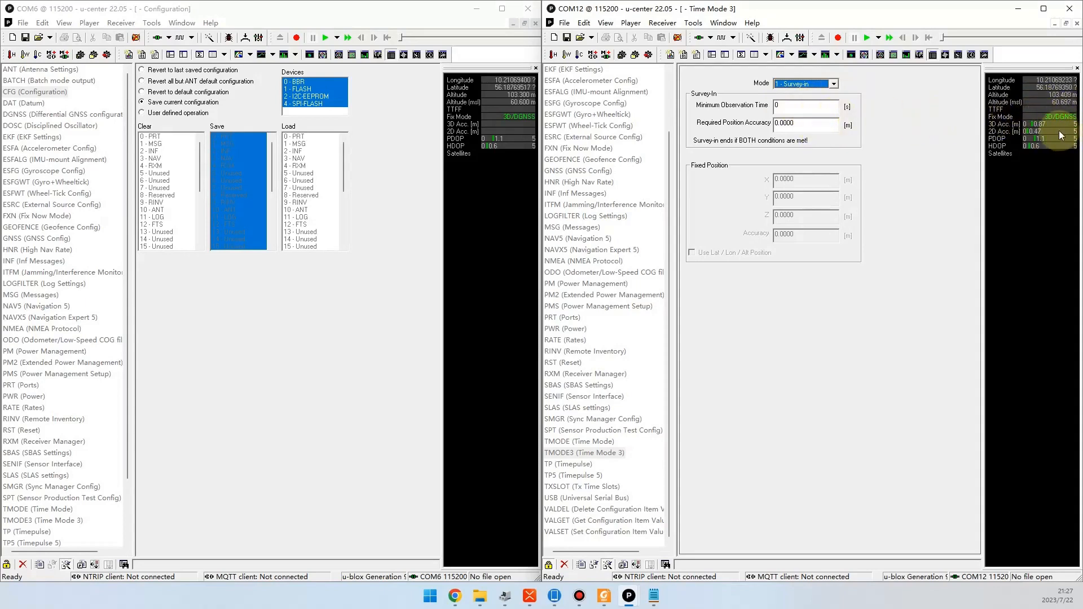
- Set the COM12 receiver's TMODE3 mode to 2 - Fixed Mode and enable Use Lat / Lon / Alt Position
click(822, 85)
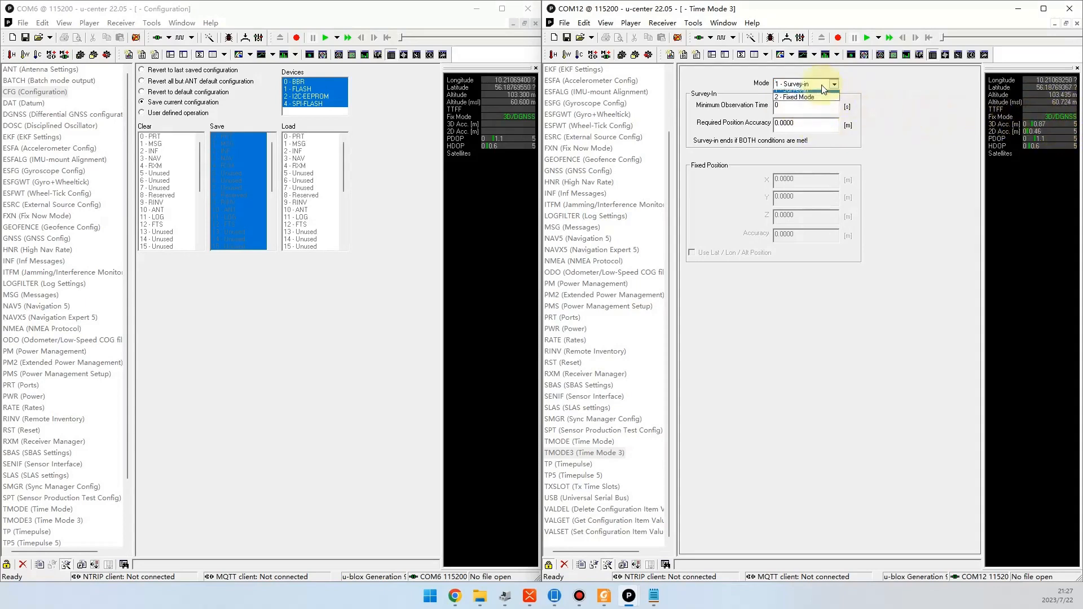
click(818, 106)
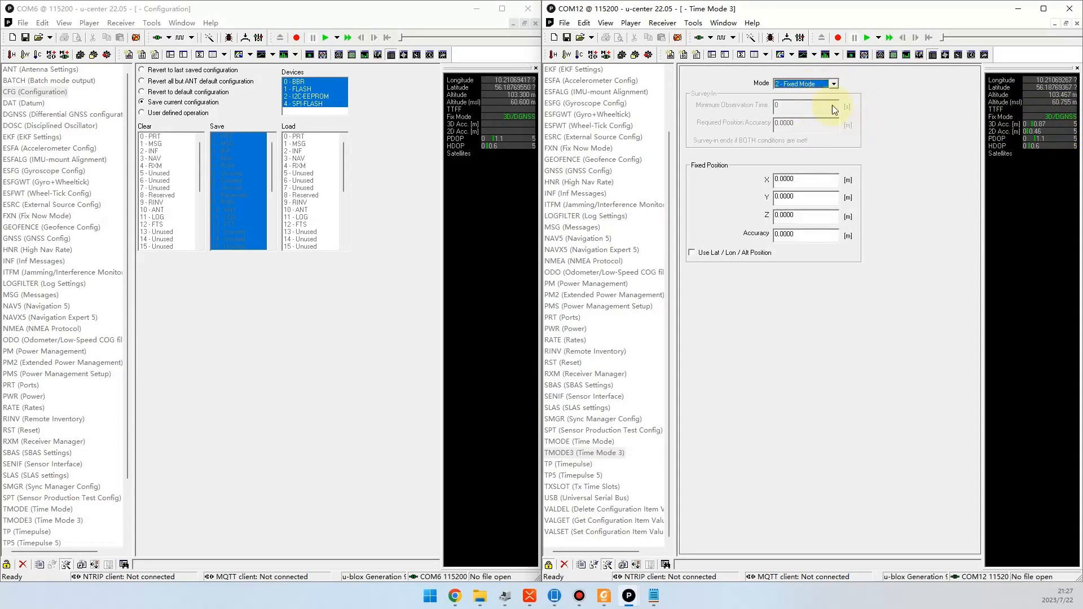
click(714, 253)
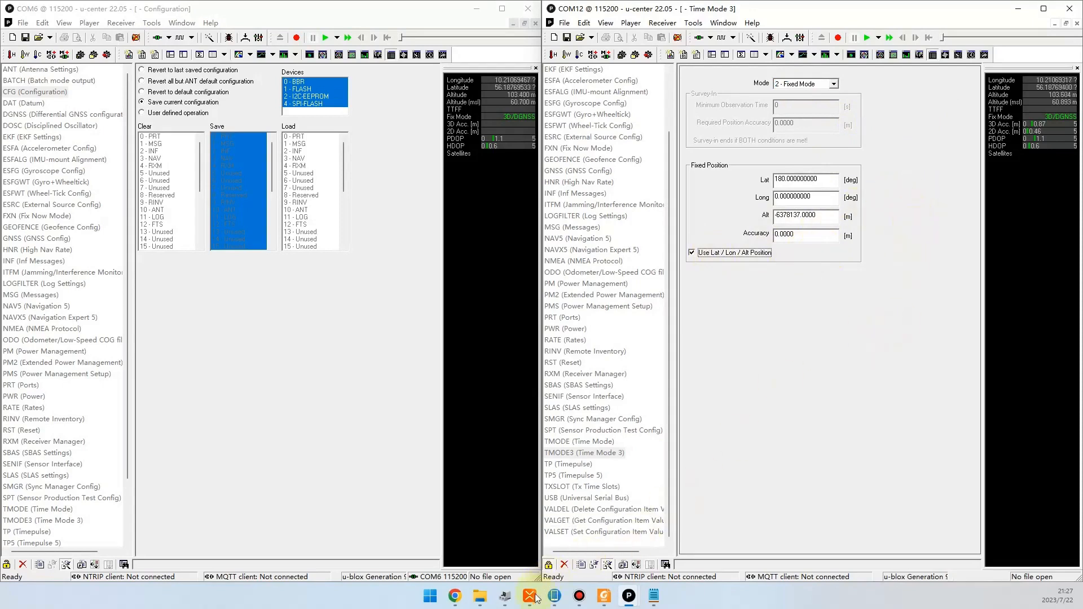
- Bring up config.txt in Notepad clear of the position fields and copy the latitude 56.18769067 into the COM12 fixed position
click(654, 596)
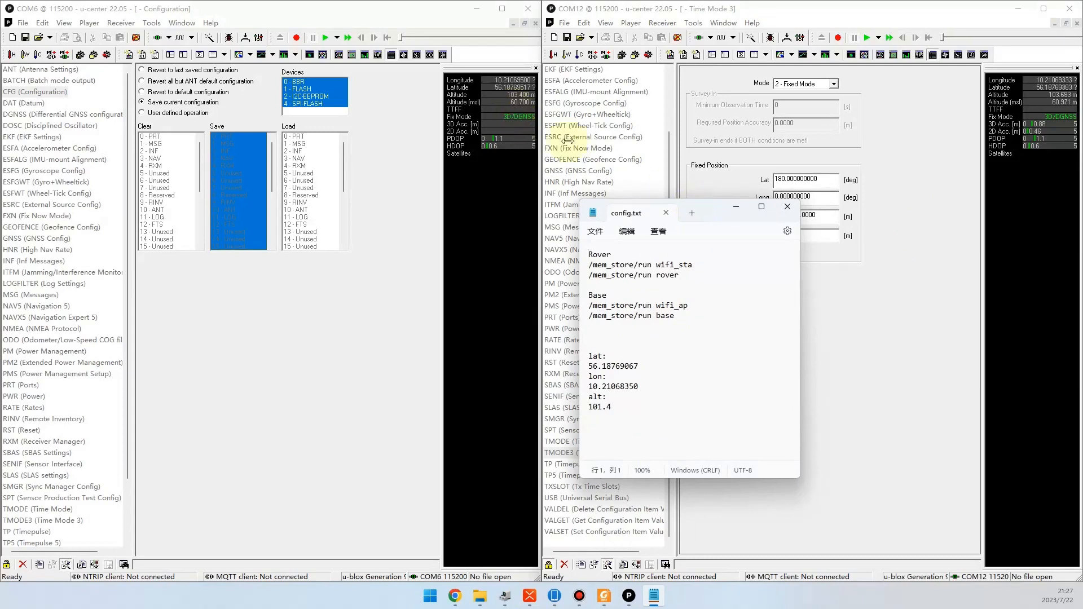
drag(709, 207, 406, 67)
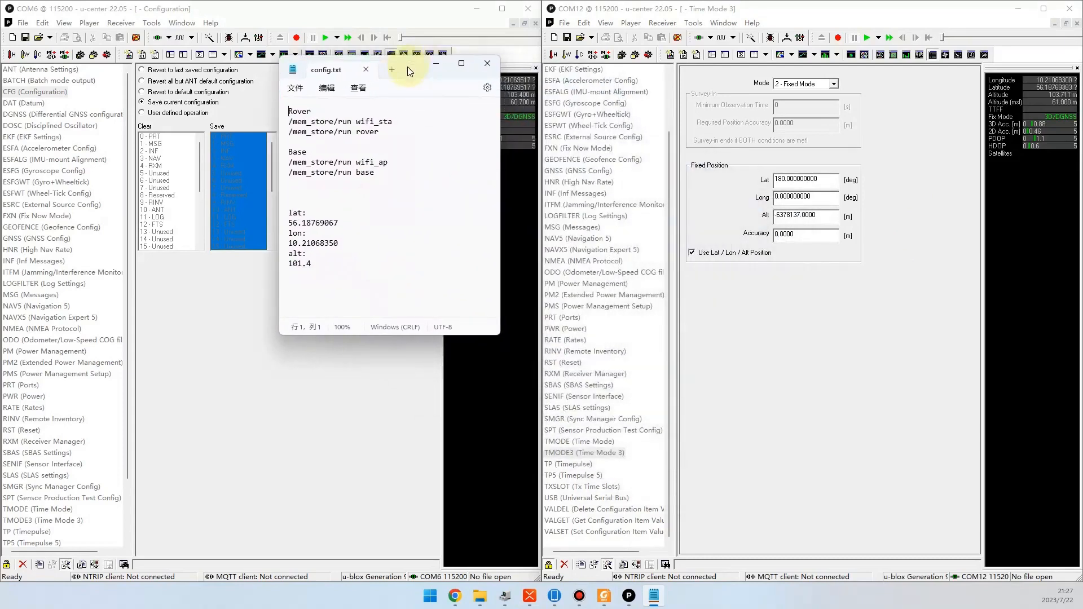
drag(367, 223, 289, 223)
key(ctrl+c)
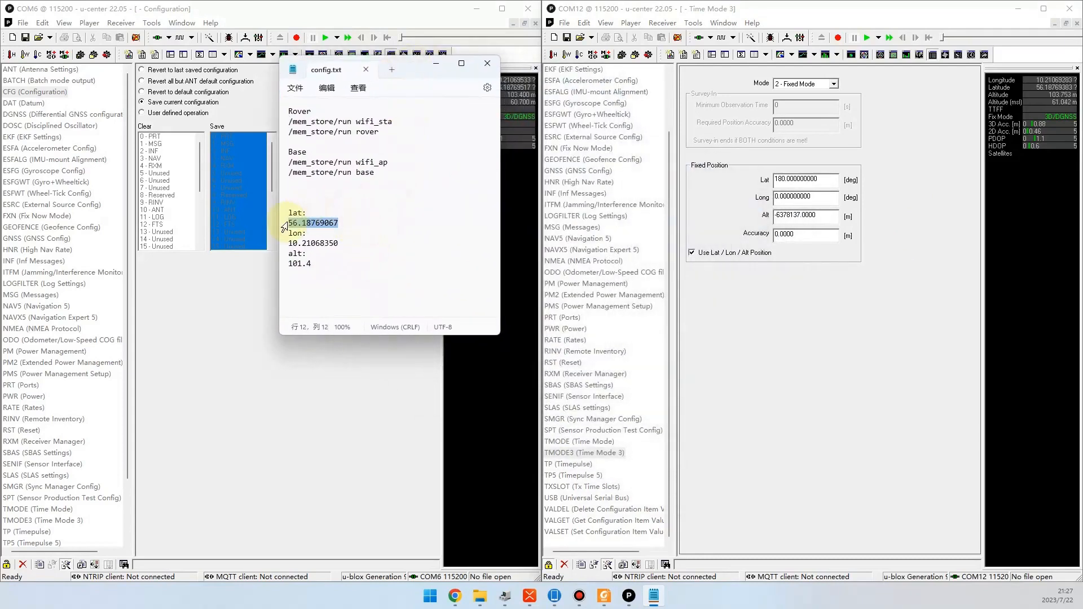
drag(819, 179, 710, 178)
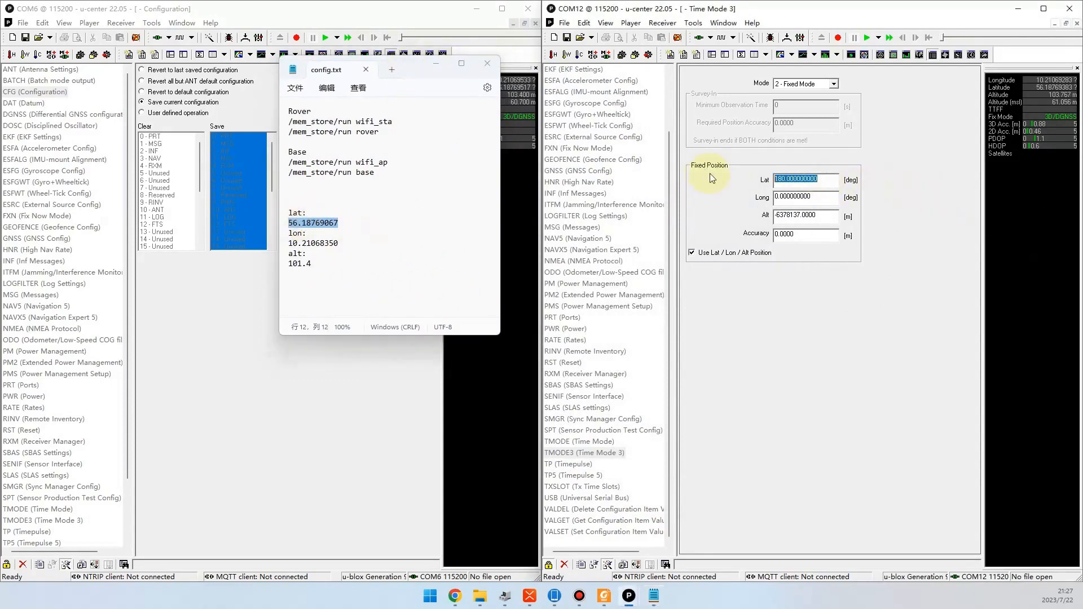
key(ctrl+v)
- Copy longitude 10.21068350 and altitude 101.4 m from config.txt into the fixed position, send it to the COM12 receiver, and minimize the notes
drag(351, 243, 288, 243)
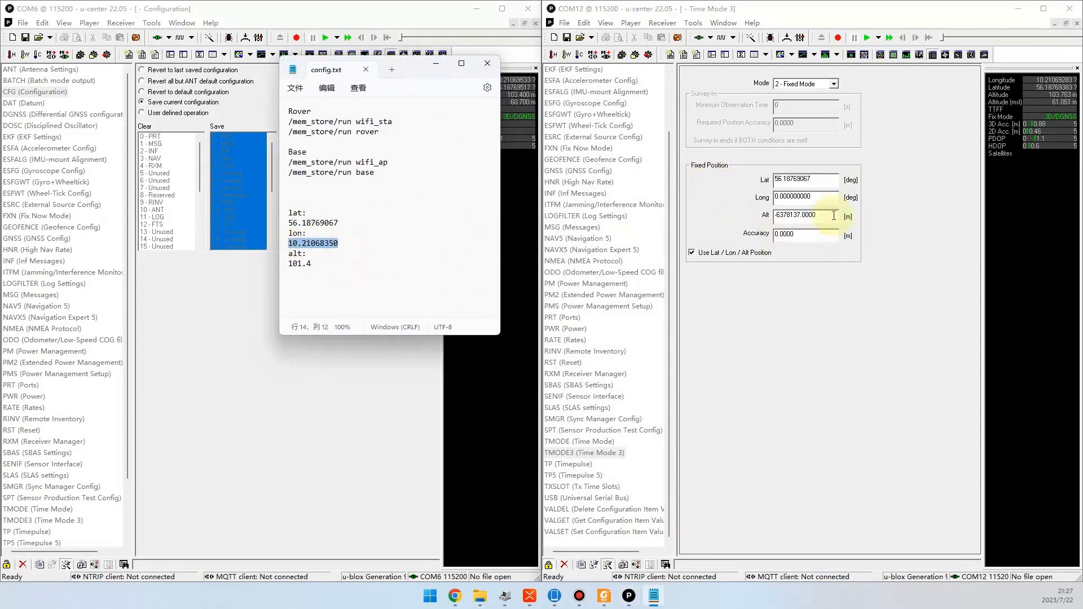
drag(822, 197, 716, 196)
text(10.21068350)
click(309, 263)
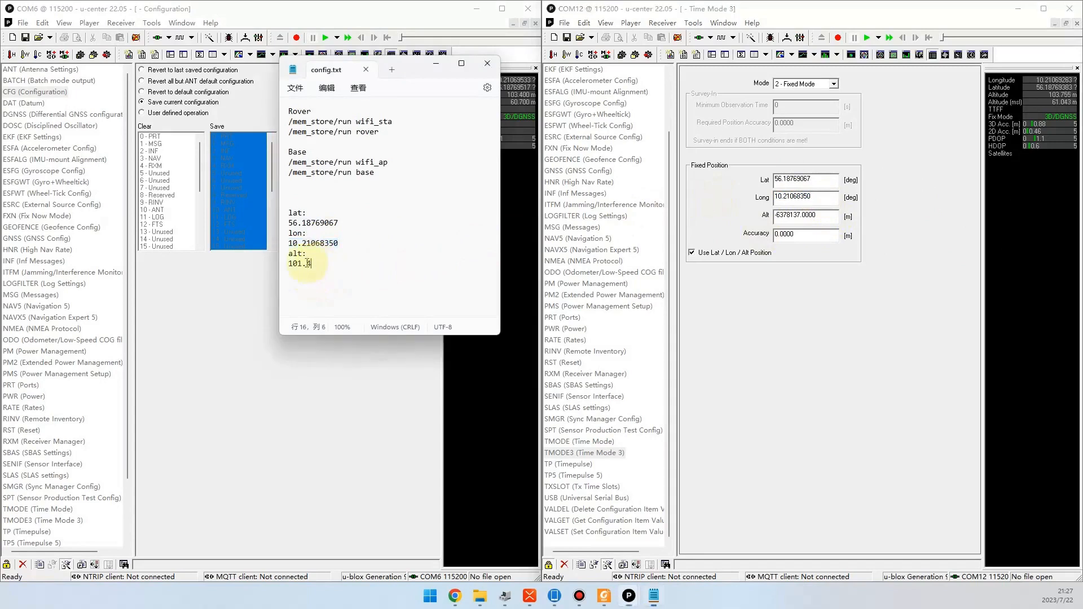
drag(308, 263, 288, 263)
key(ctrl+c)
drag(825, 215, 763, 223)
key(ctrl+v)
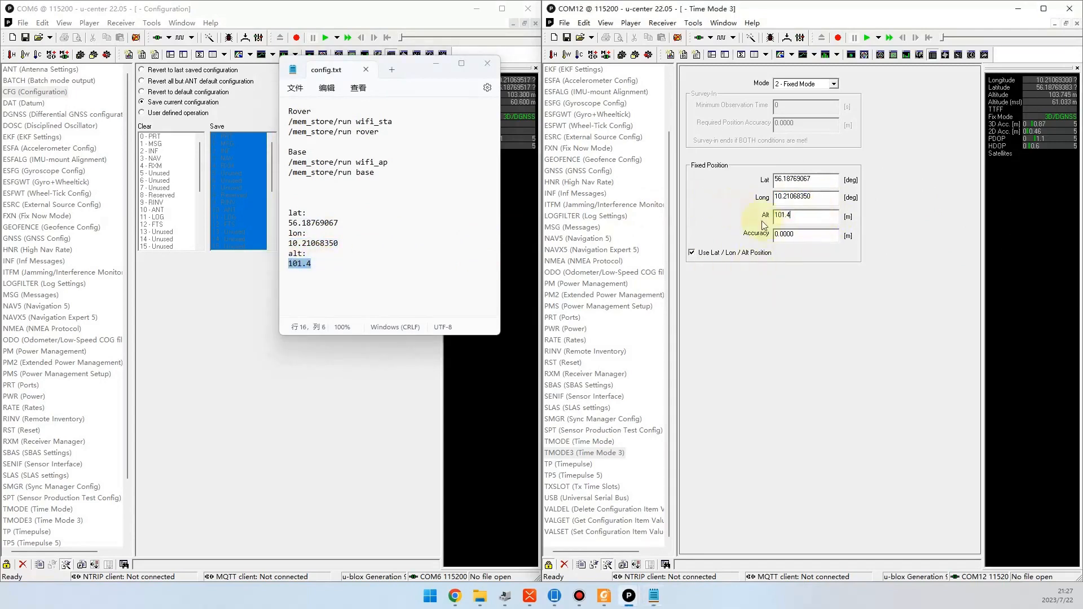
click(581, 565)
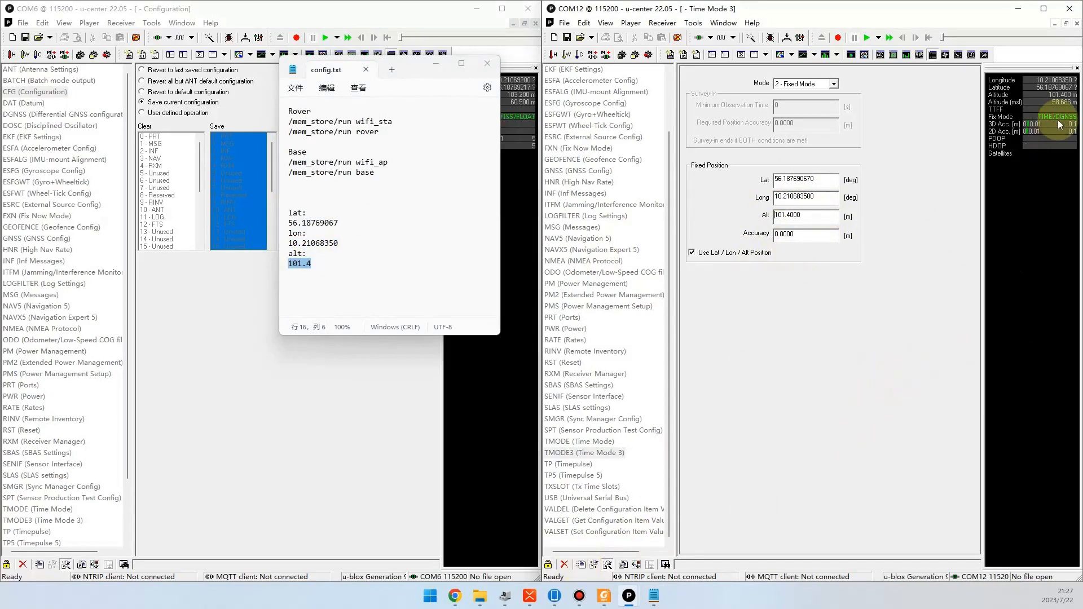
click(441, 64)
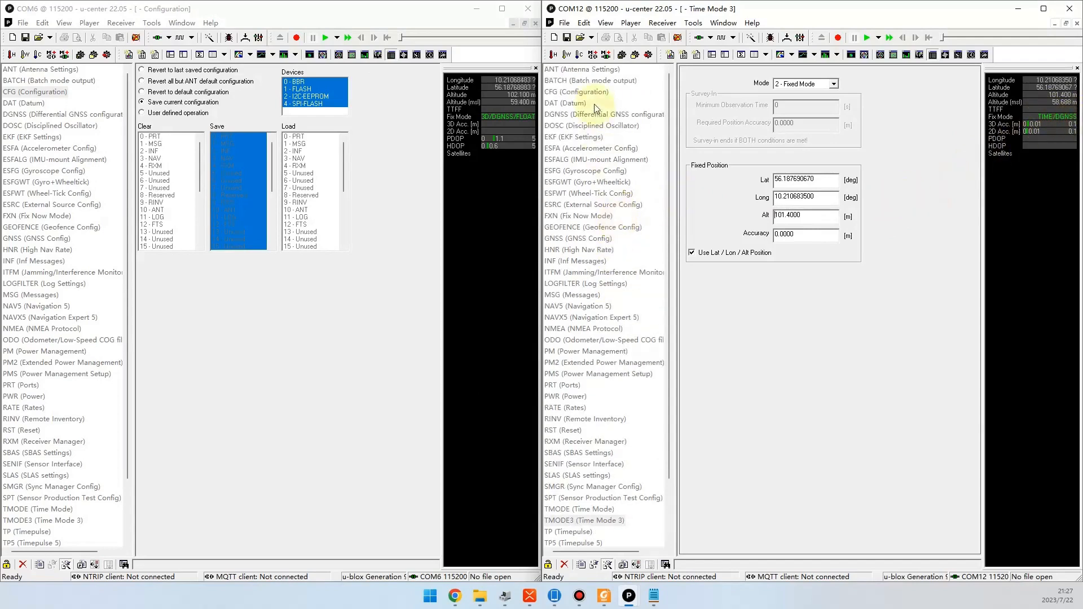
- In the COM12 receiver's CFG (Configuration) message, choose Save current configuration and send it to the receiver
click(589, 92)
click(724, 102)
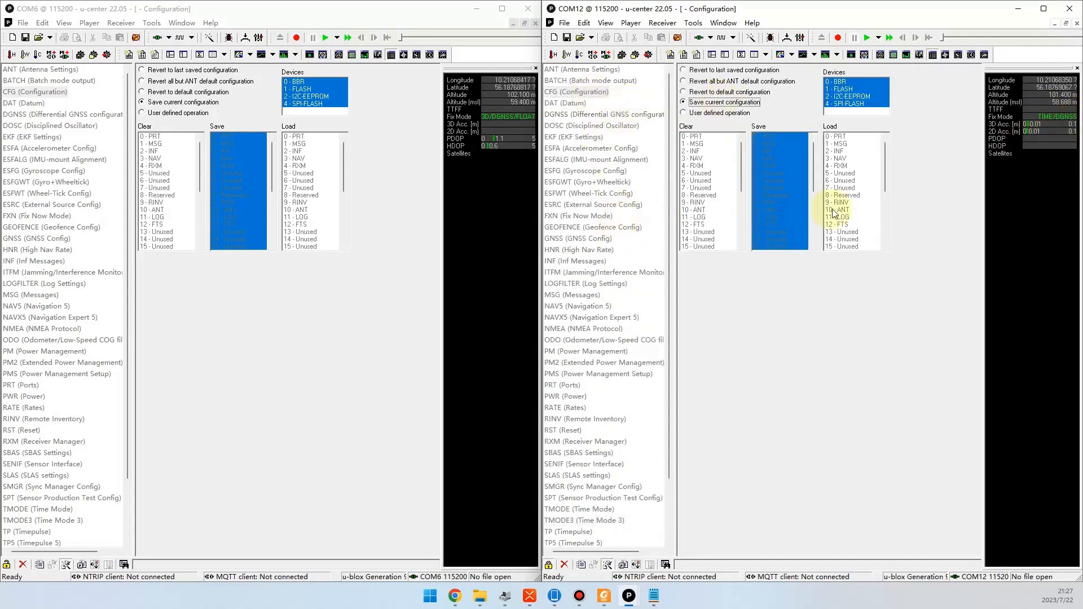
click(582, 564)
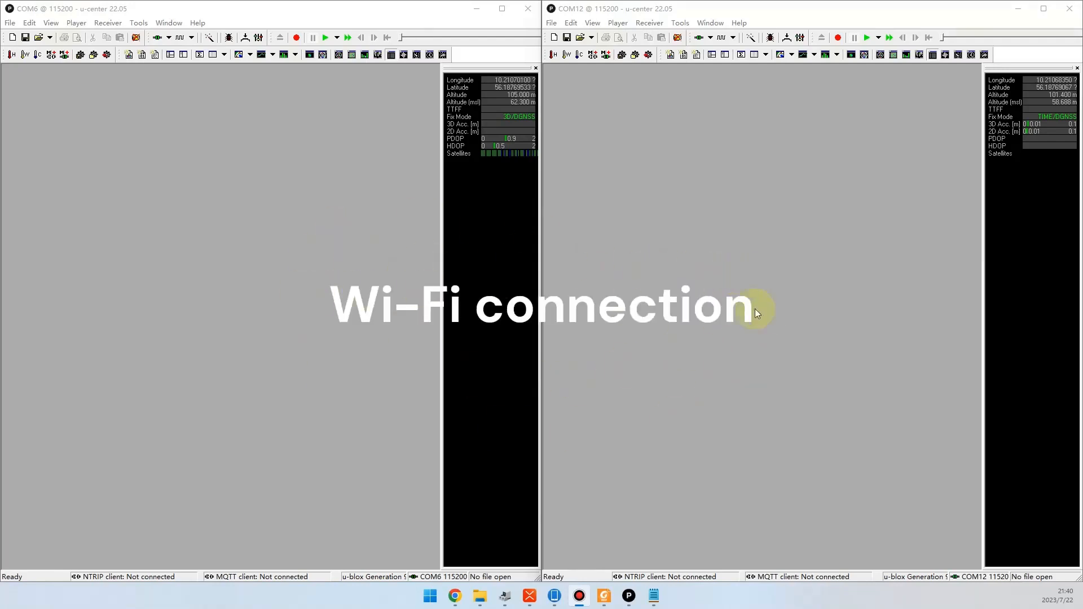
- Display the two photos of the rover and base boards to compare their LEDs and wiring, and minimize both
mouse_move(556, 600)
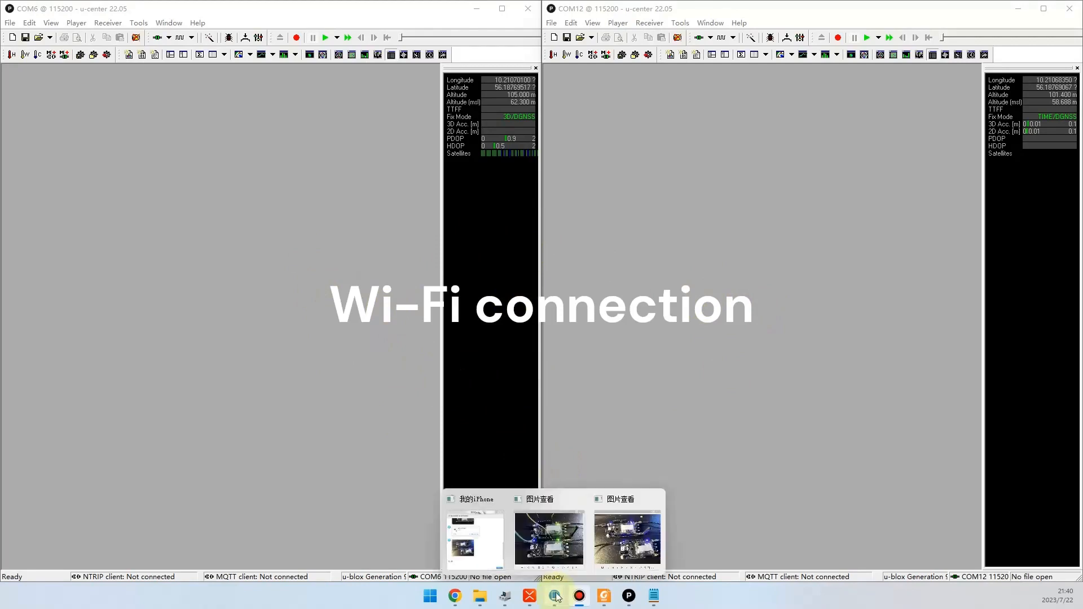
click(551, 542)
click(612, 545)
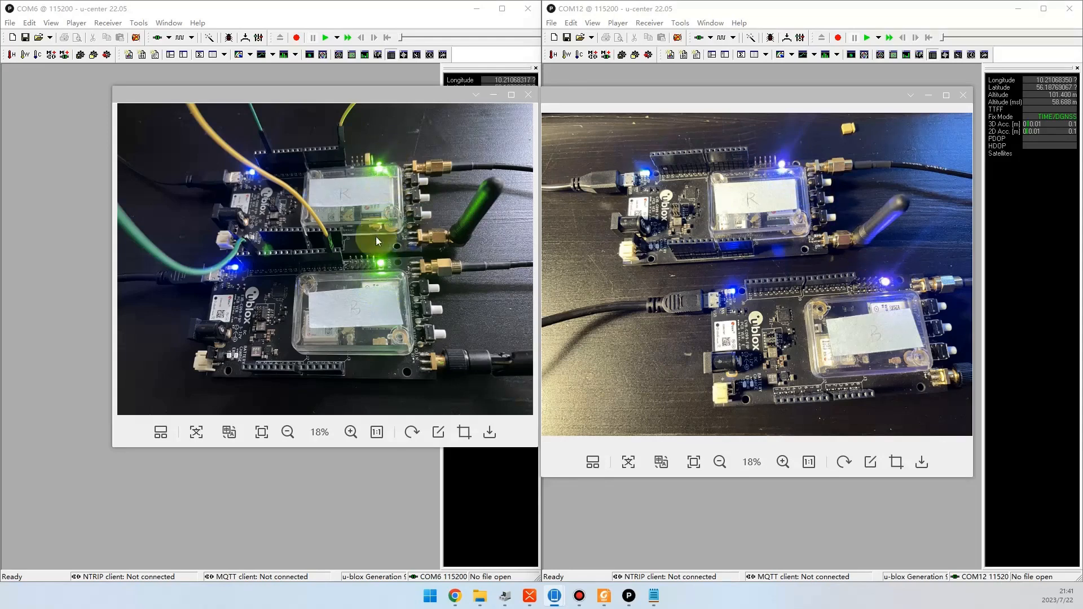
click(929, 96)
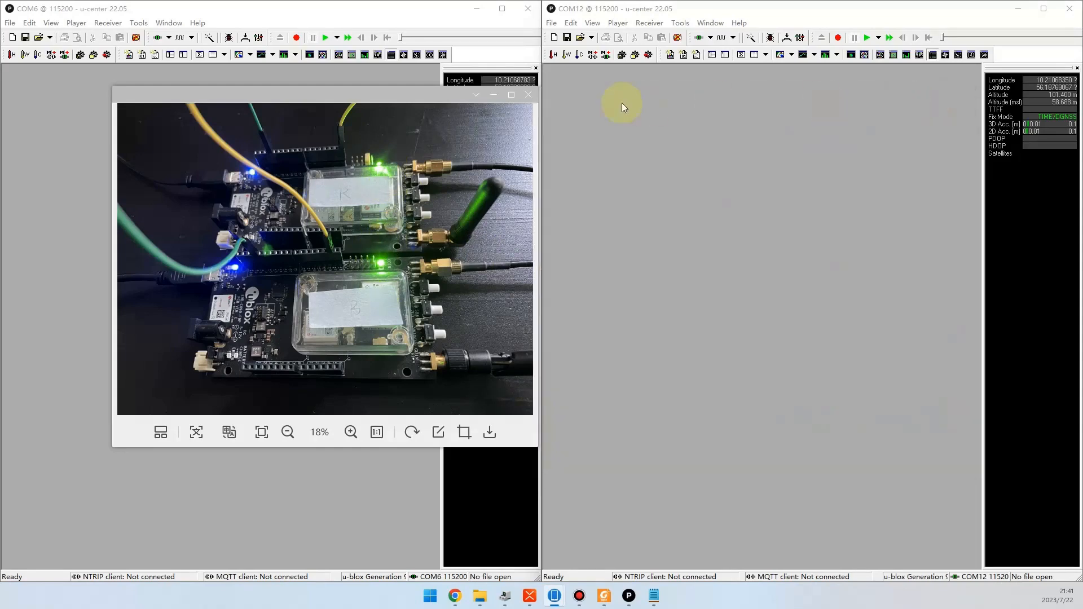
click(492, 94)
- Minimize the COM6 u-center window, start Tera Term, and open a serial connection to COM8: C099 application board, ODIN-W2
click(476, 9)
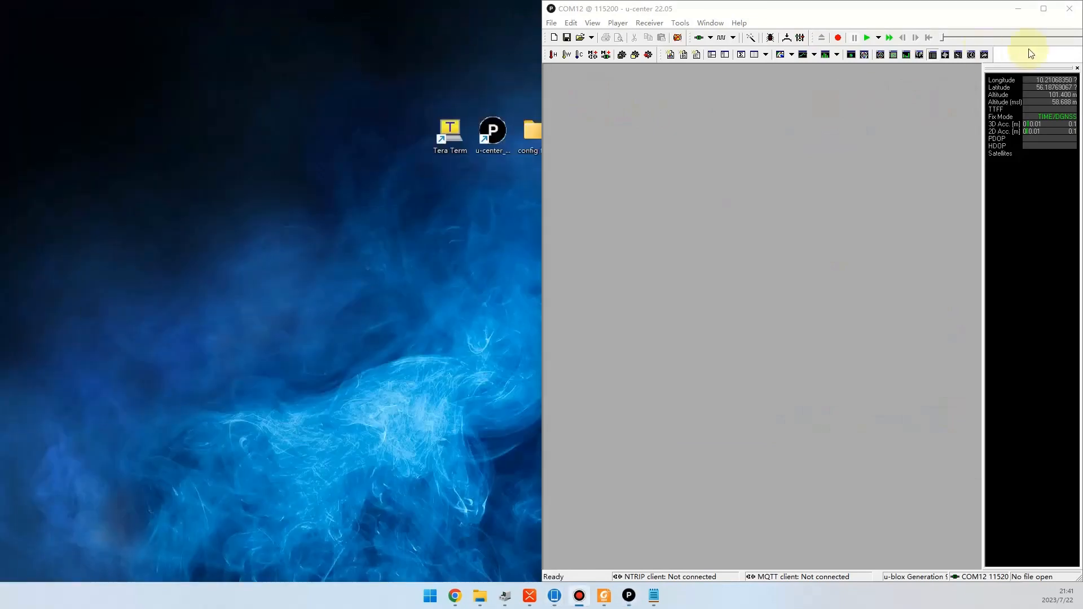
click(491, 181)
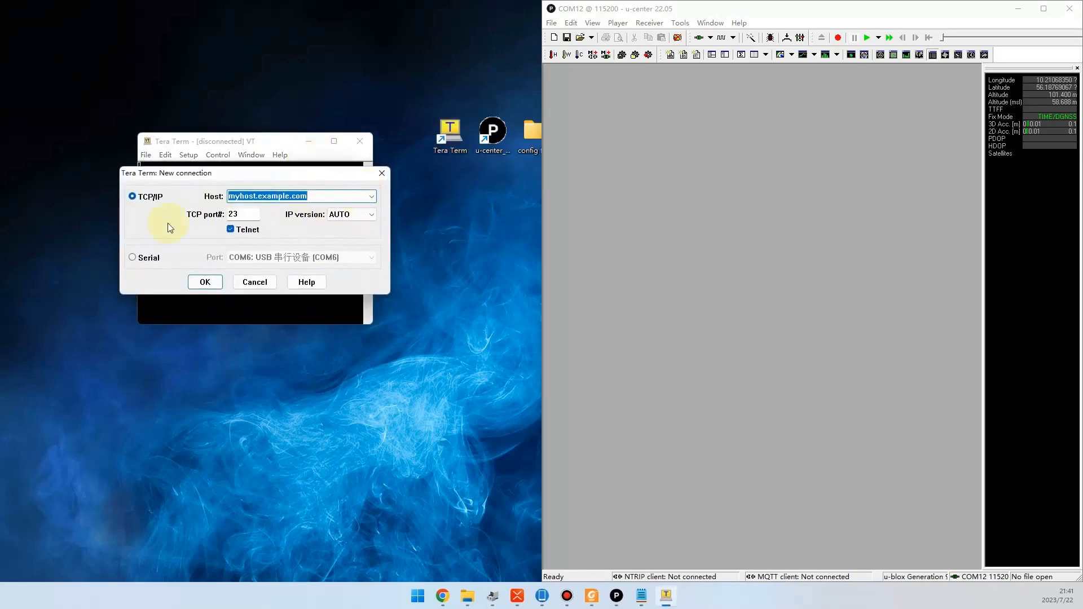
click(135, 258)
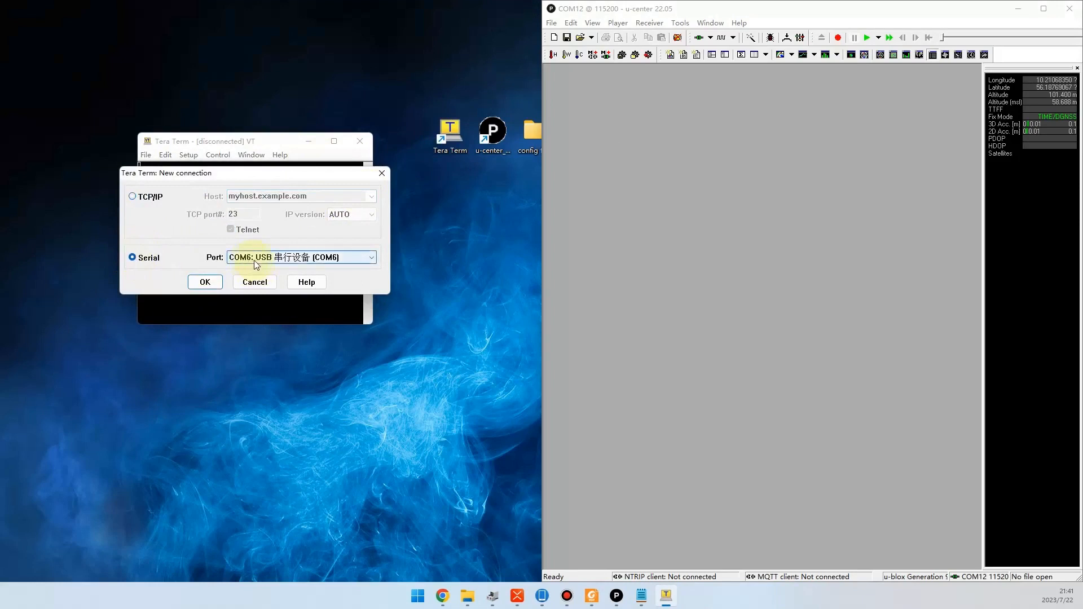
click(258, 259)
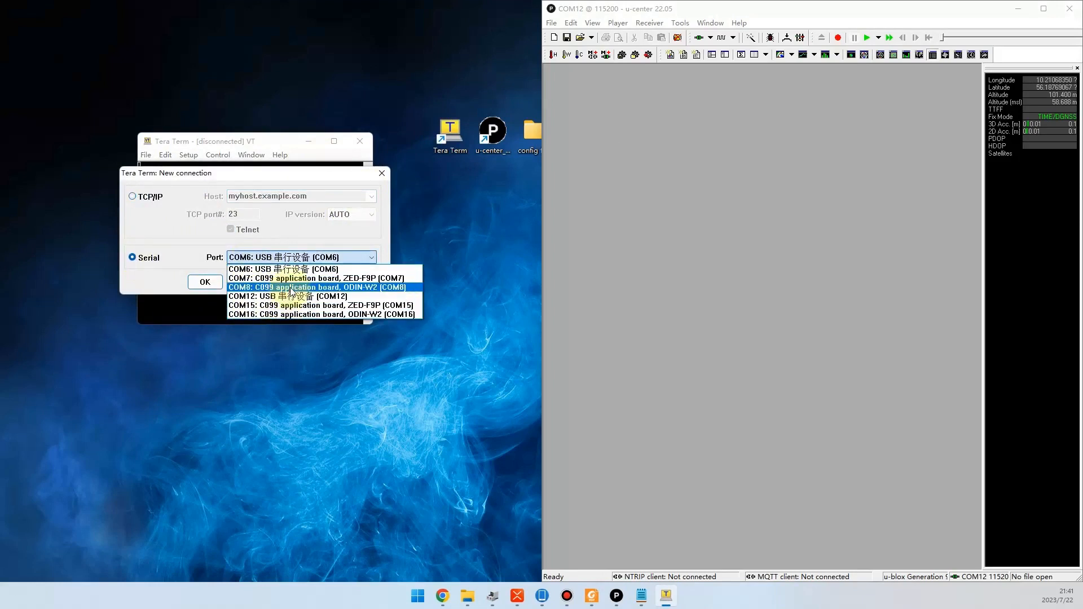
click(397, 288)
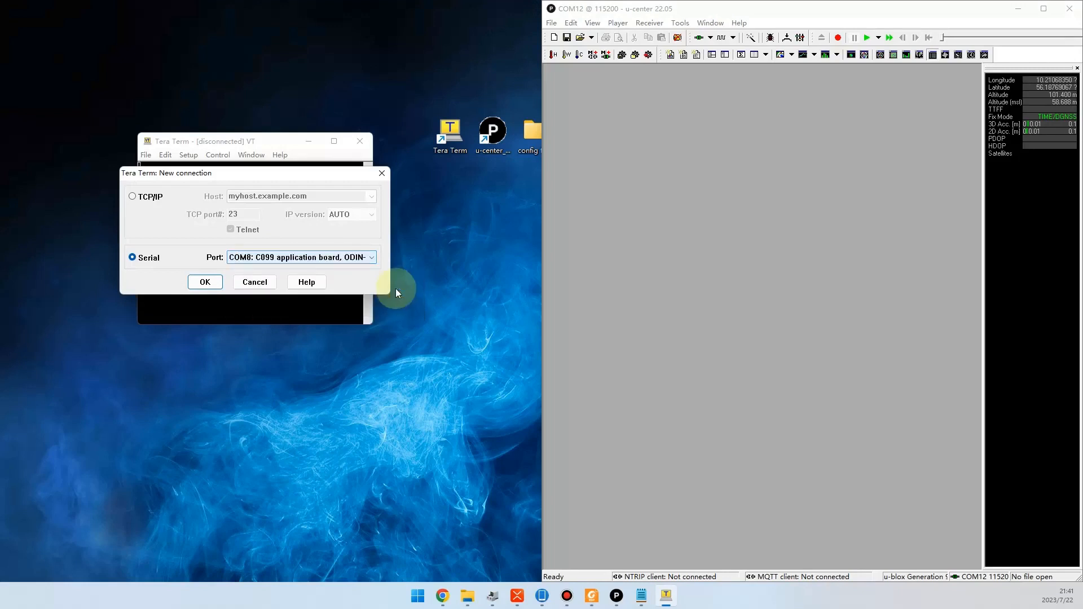
click(206, 284)
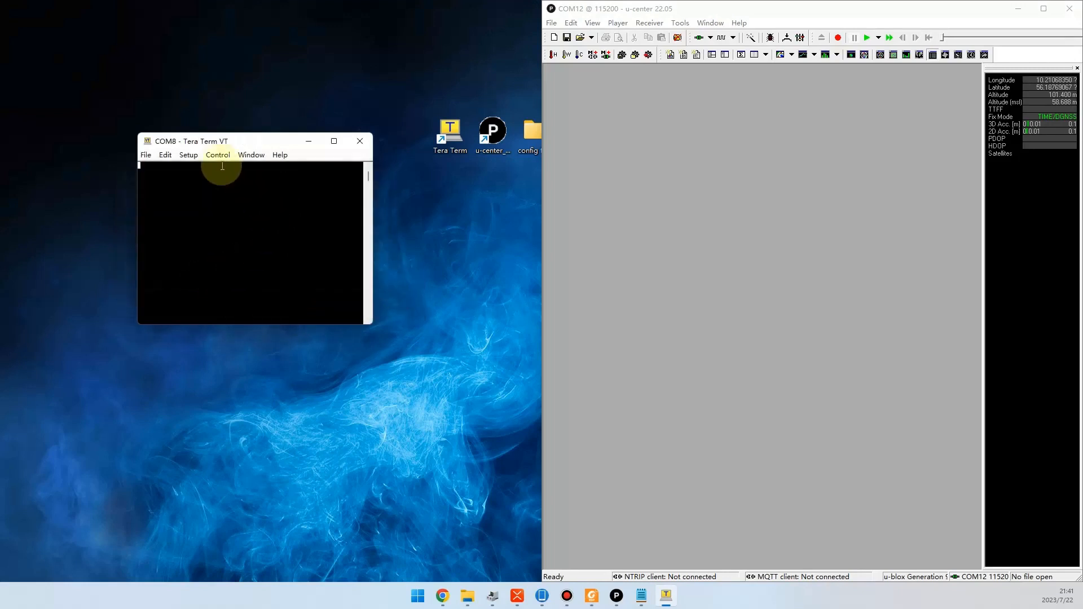
- Set the COM8 serial port speed to 460800 and list the board's available commands in the terminal
click(188, 157)
click(243, 217)
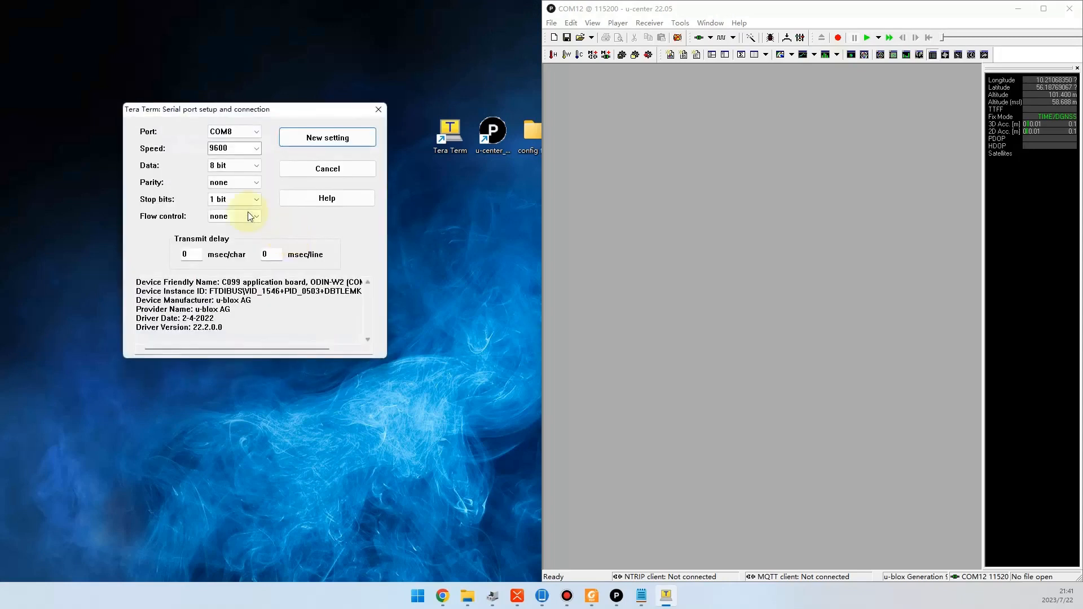
click(255, 148)
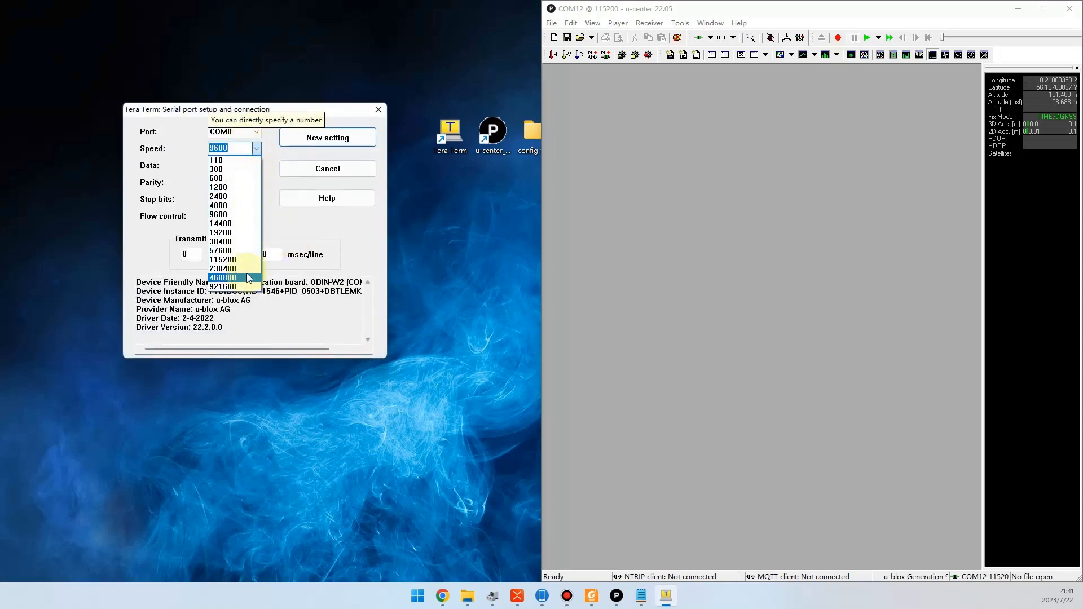
click(246, 273)
click(328, 143)
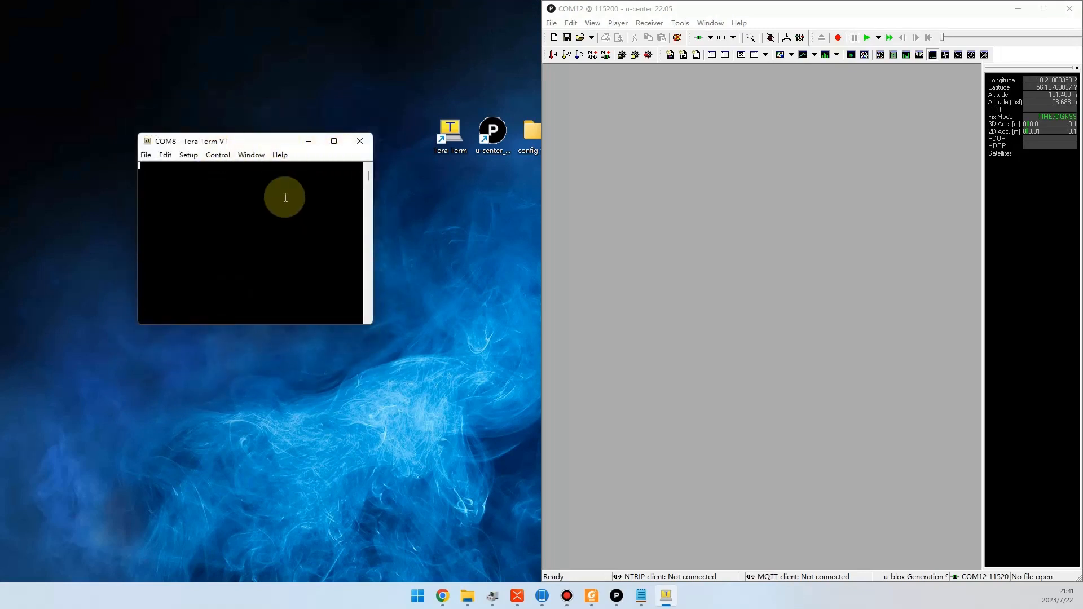
key(Tab)
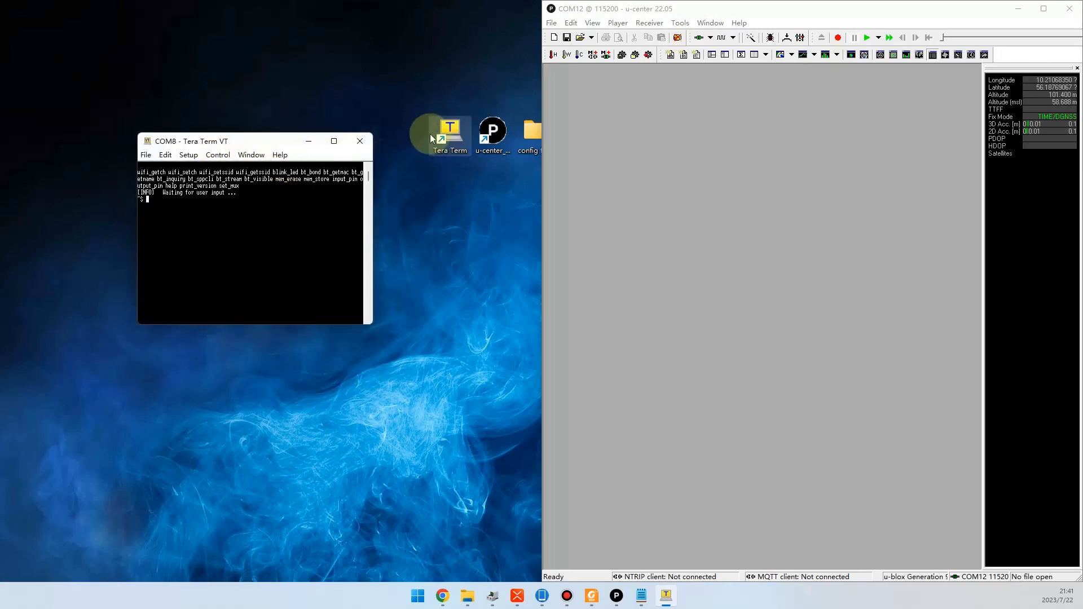
- Open a second Tera Term serial connection to COM16: C099 application board, ODIN-W2, and place its window over the COM12 u-center window
click(145, 154)
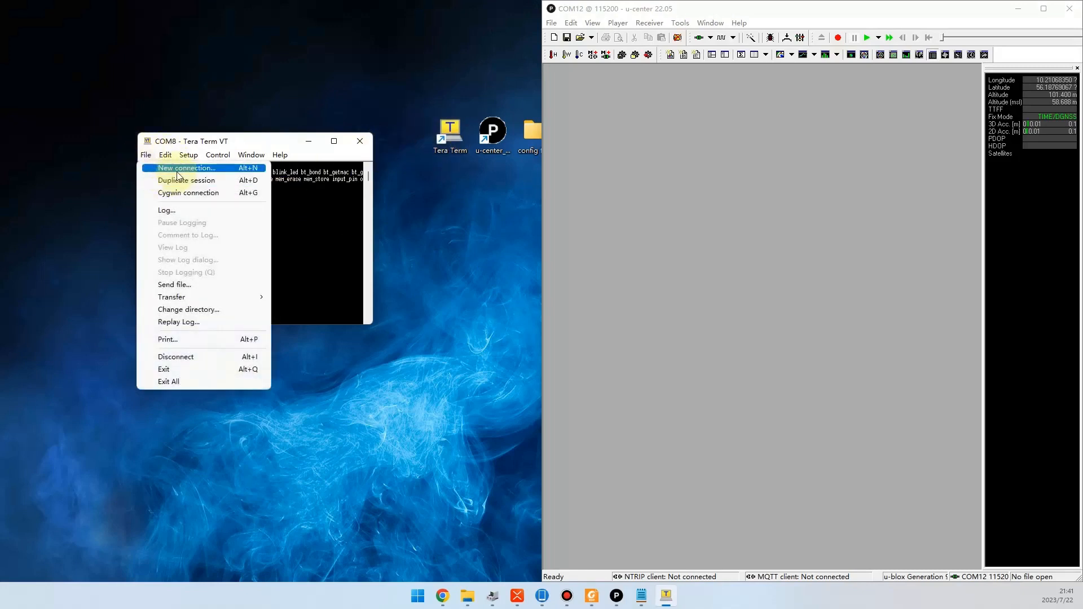
click(179, 172)
click(268, 258)
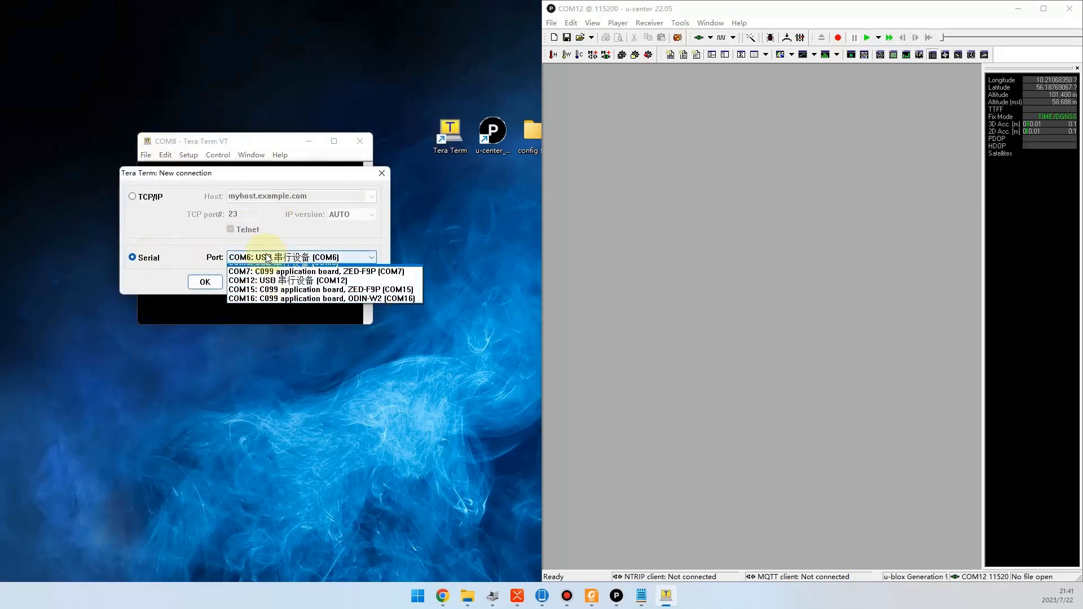
click(316, 300)
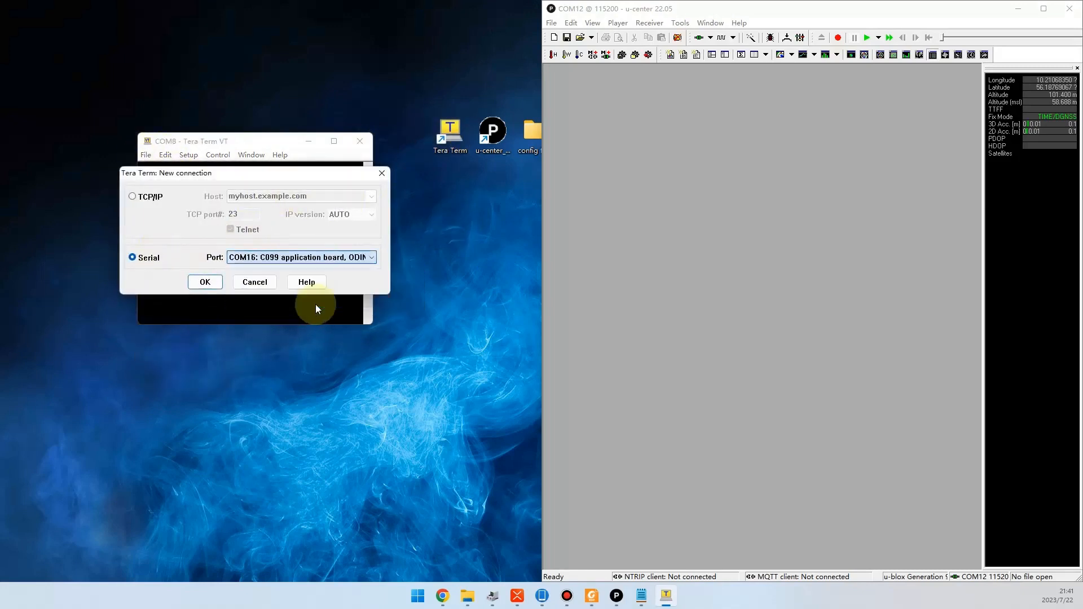
click(204, 281)
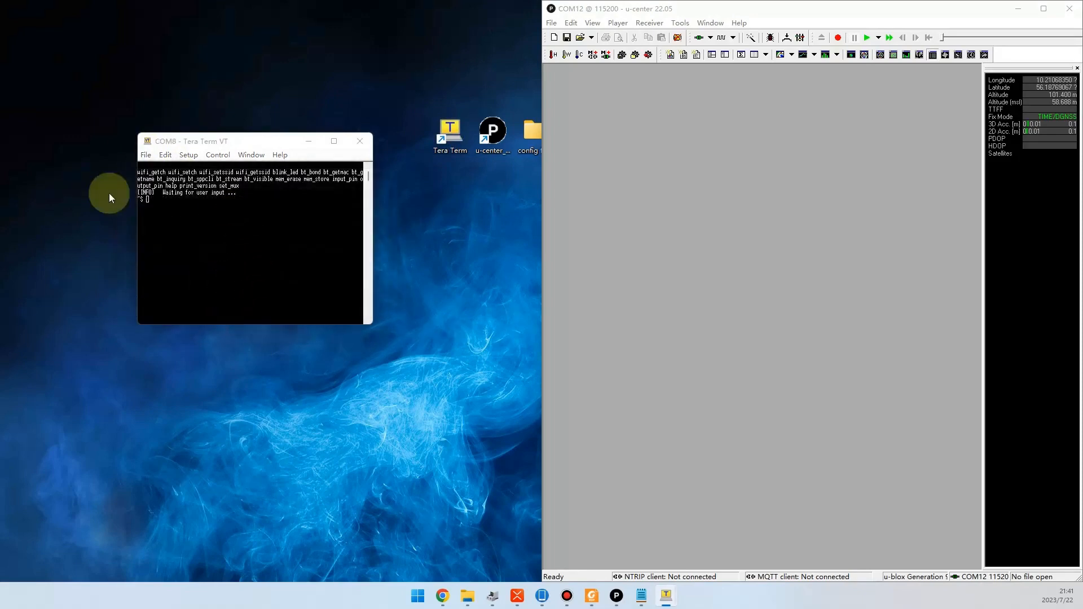
drag(471, 297, 713, 161)
- Set the COM16 serial port speed to 460800
click(652, 174)
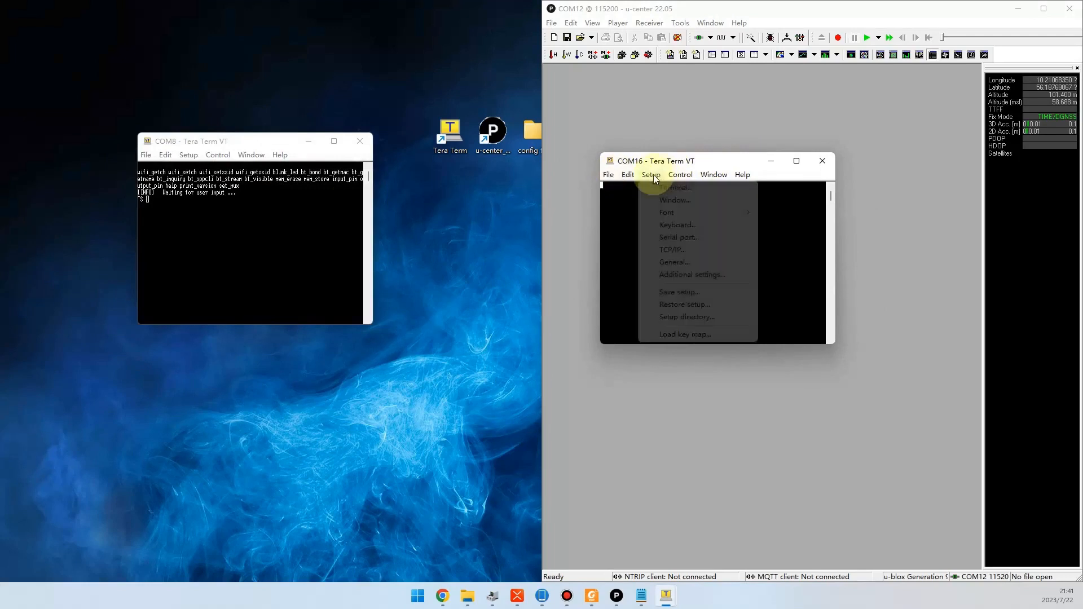
click(717, 238)
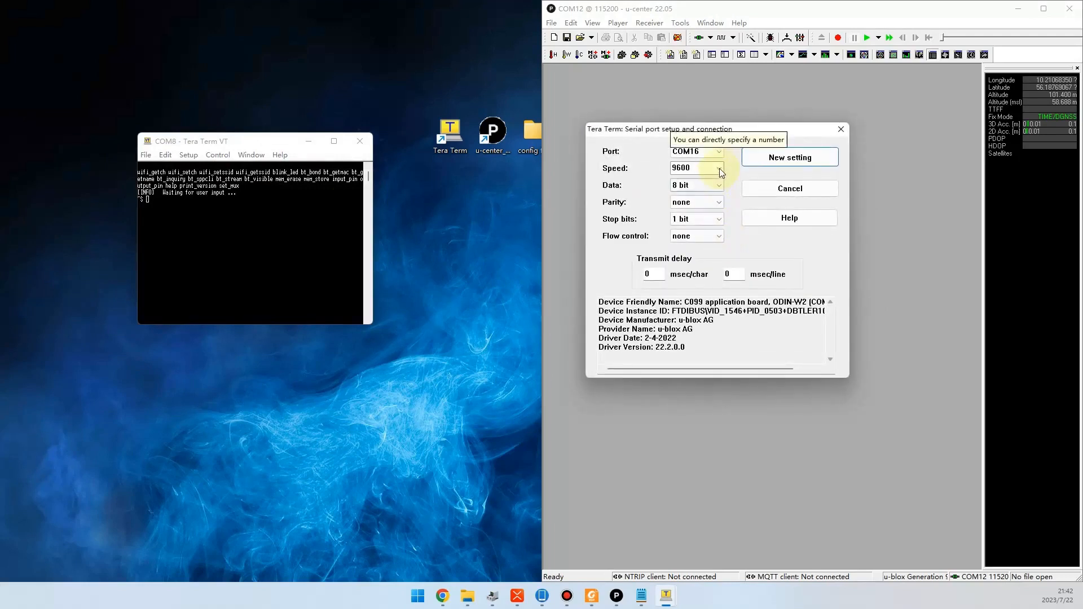
click(719, 168)
click(713, 297)
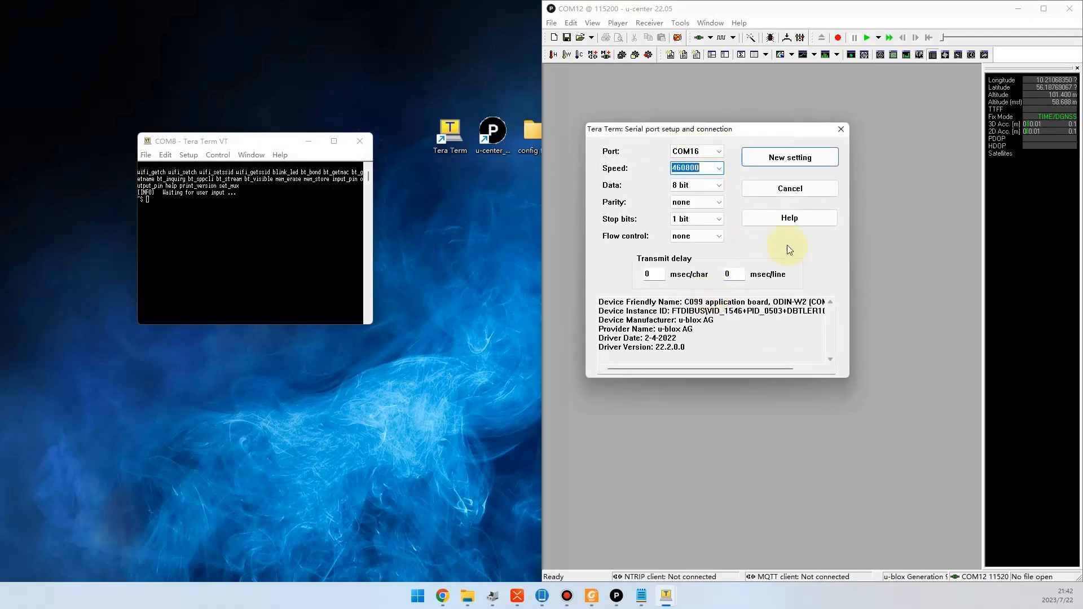
click(778, 160)
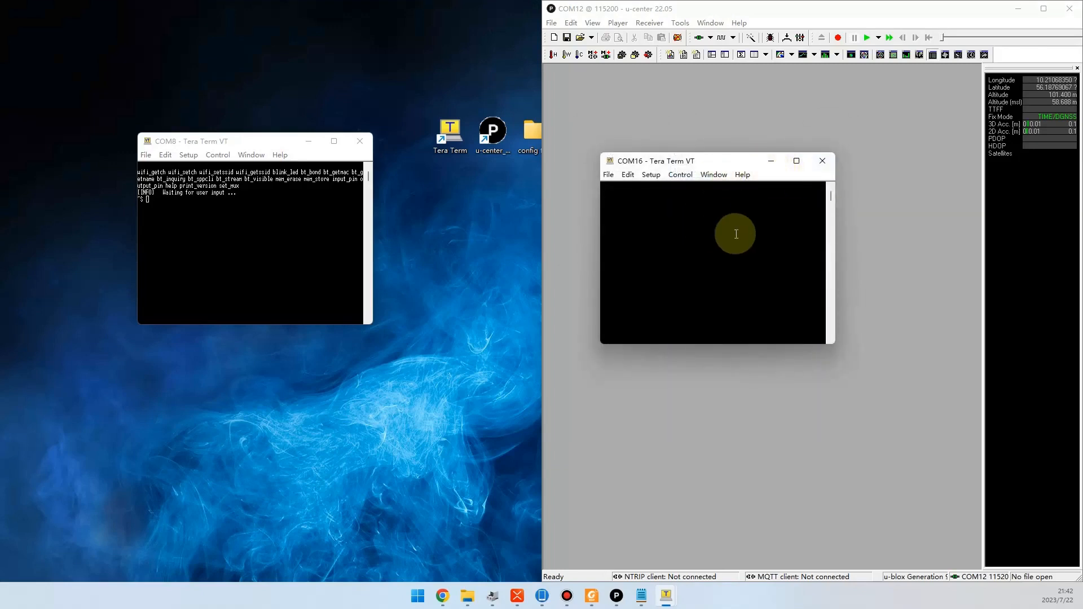
- Restore the COM6 u-center window and arrange the COM8 and COM16 terminals and config.txt so that all three can be read together
drag(265, 142, 454, 162)
click(617, 598)
click(677, 534)
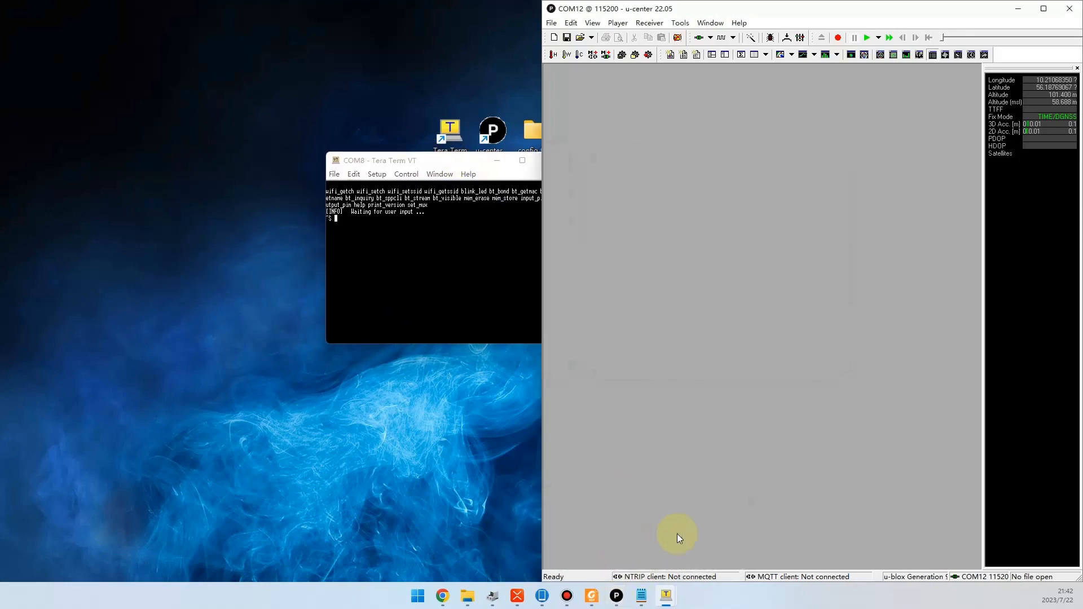
click(668, 596)
click(633, 559)
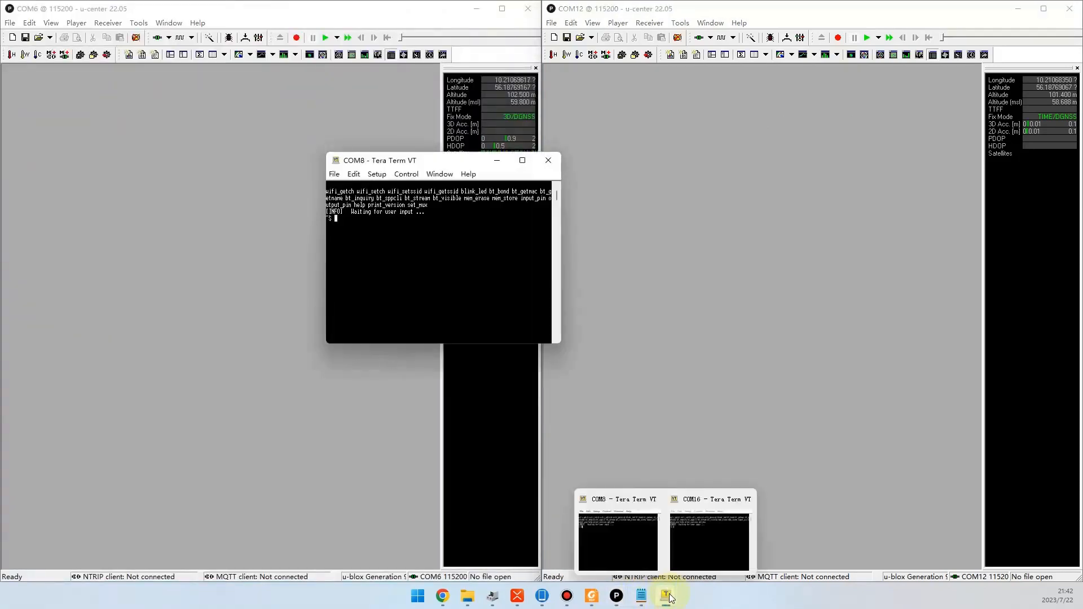
click(668, 597)
click(702, 543)
drag(641, 165, 614, 166)
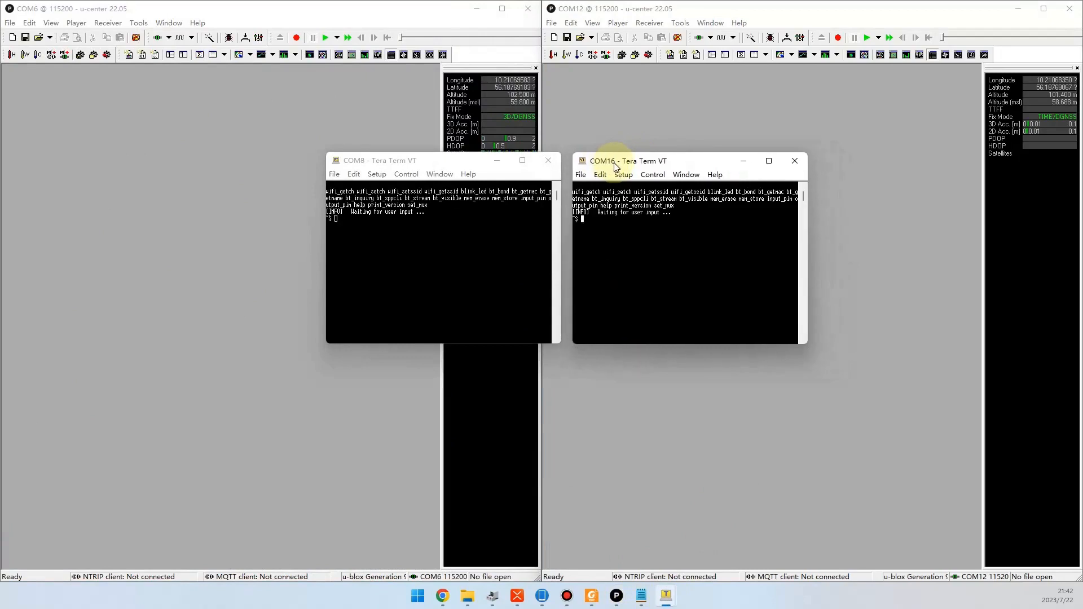
drag(443, 163, 402, 165)
drag(612, 160, 599, 160)
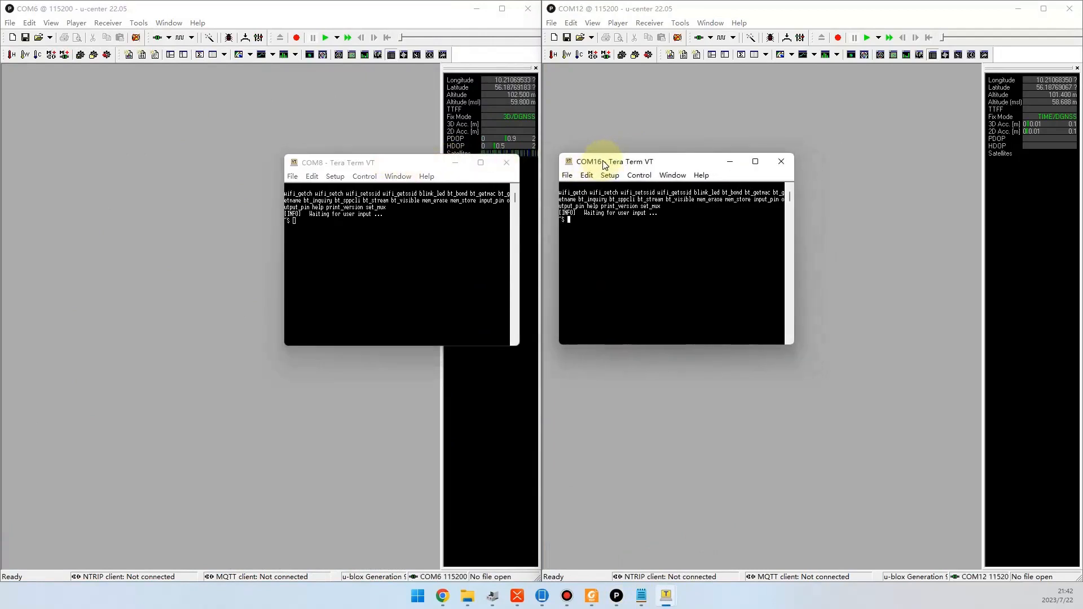
click(642, 596)
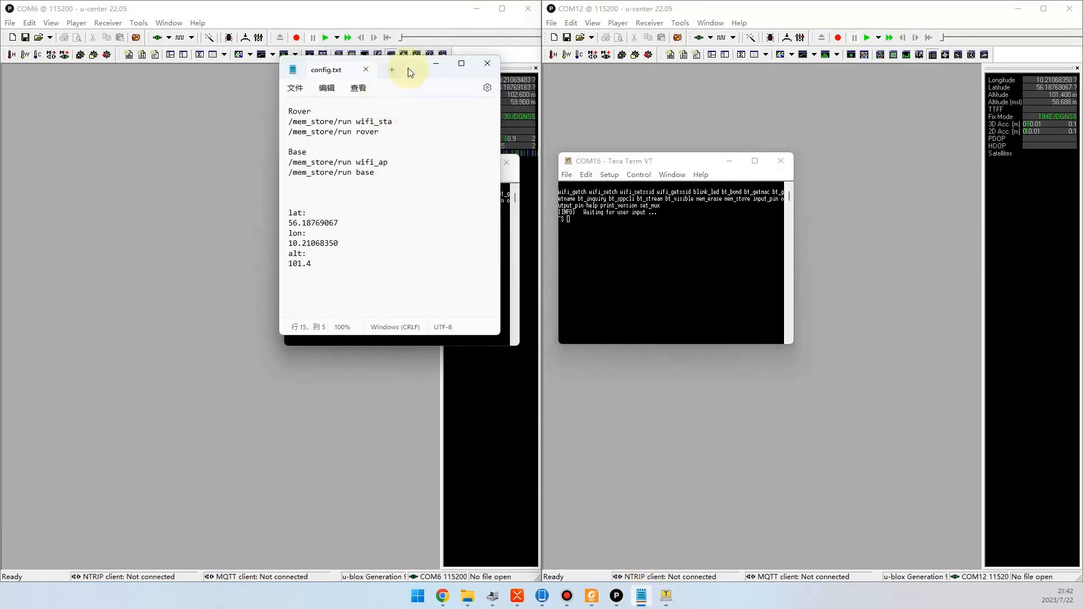
drag(408, 67, 969, 121)
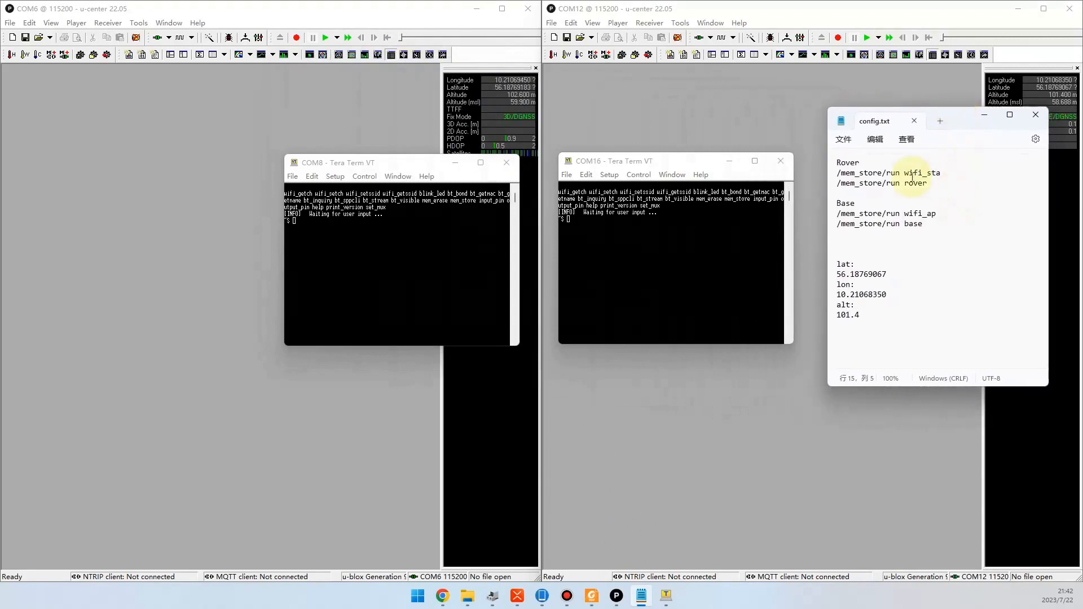
- Run the rover commands from config.txt in the COM8 terminal: /mem_store/run wifi_sta and /mem_store/run rover
drag(941, 173, 840, 175)
key(ctrl+c)
right_click(406, 231)
key(Return)
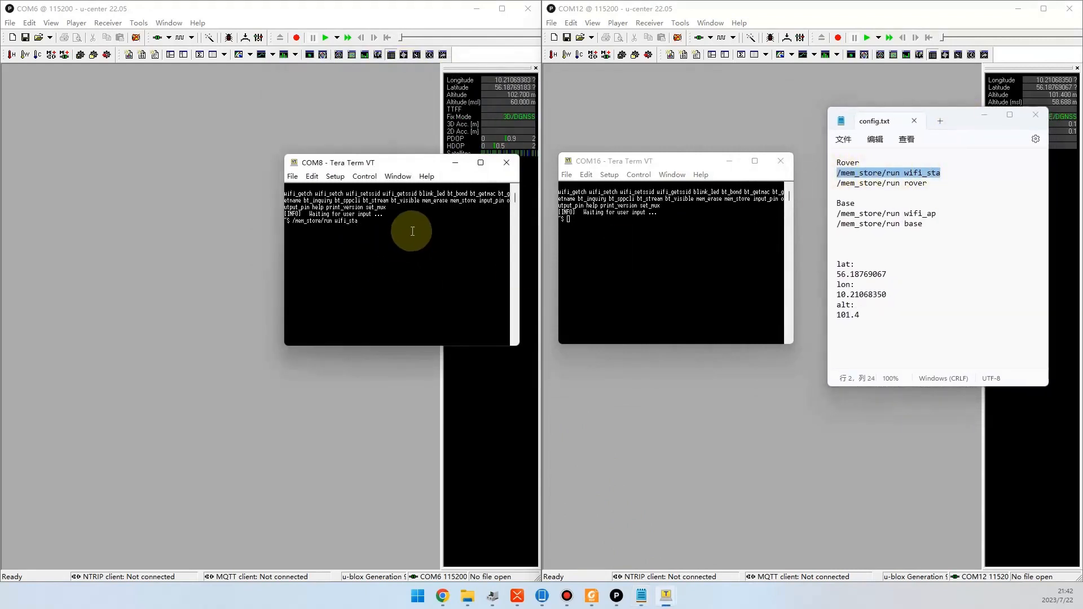
drag(928, 183, 839, 183)
key(ctrl+c)
right_click(389, 246)
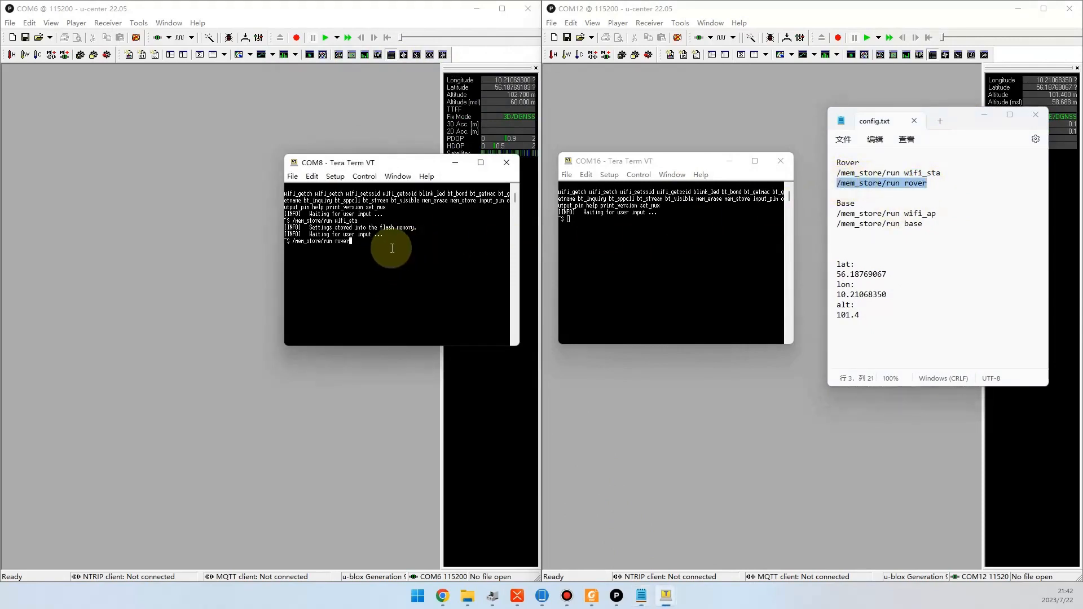
key(Return)
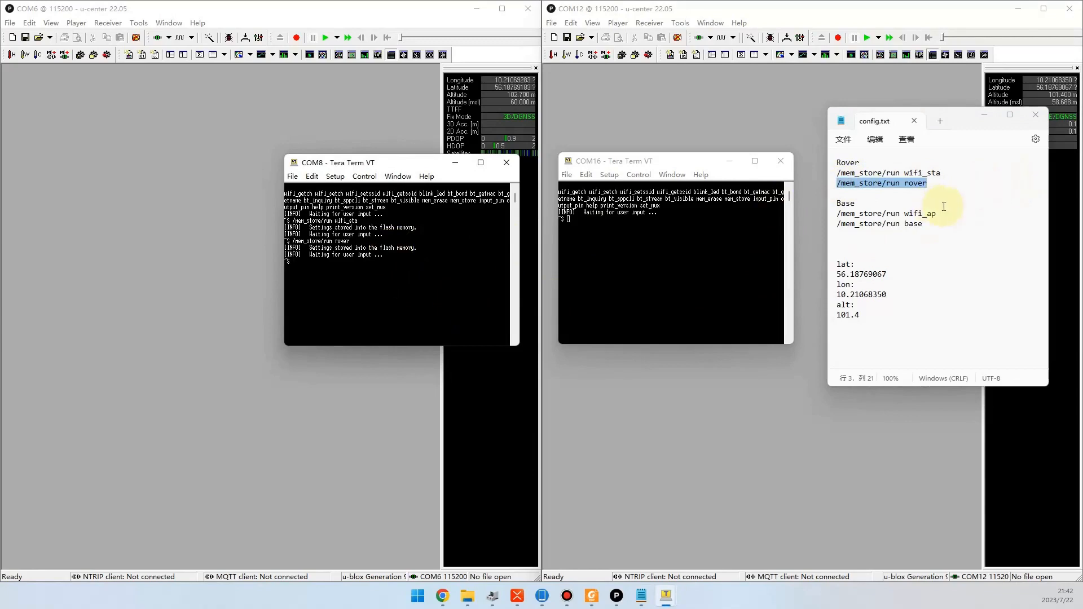
- Run the base commands from config.txt in the COM16 terminal: /mem_store/run wifi_ap and /mem_store/run base
drag(937, 214, 834, 215)
key(ctrl+c)
right_click(738, 230)
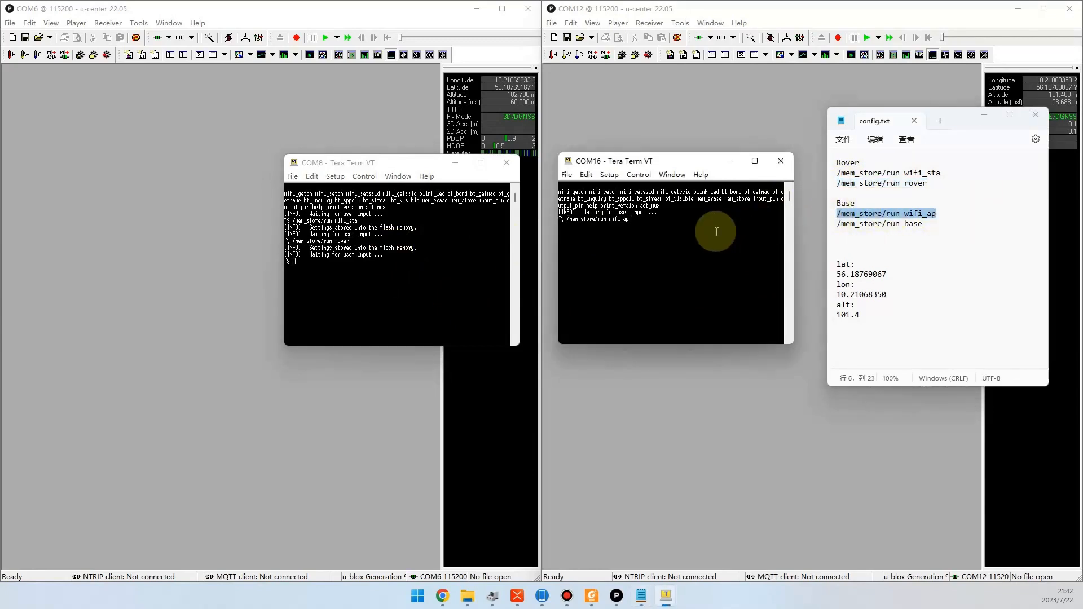
key(Return)
drag(926, 224, 837, 224)
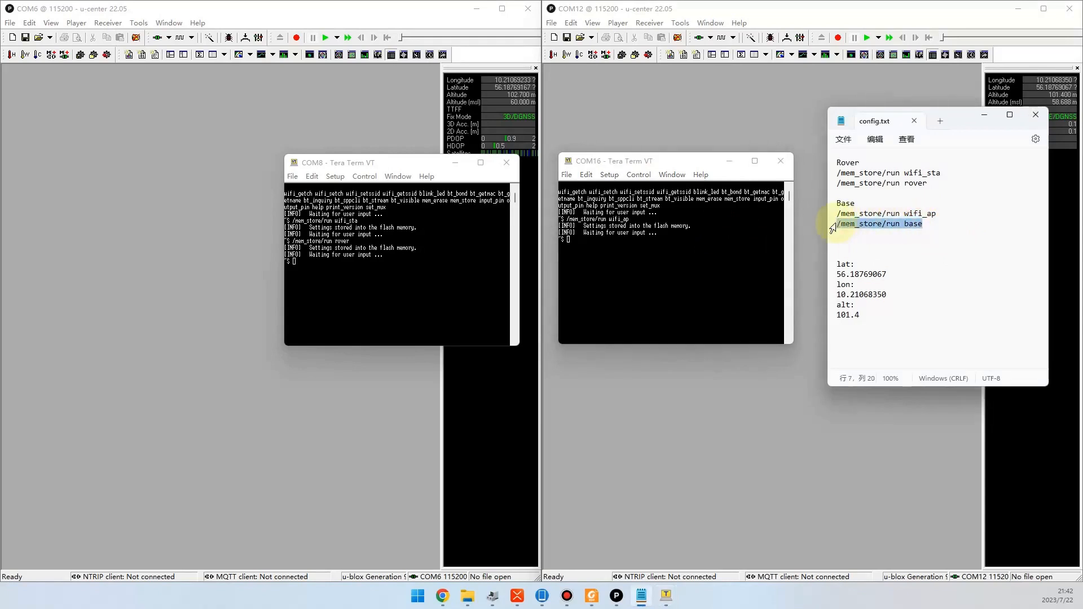
key(ctrl+c)
right_click(685, 255)
key(Return)
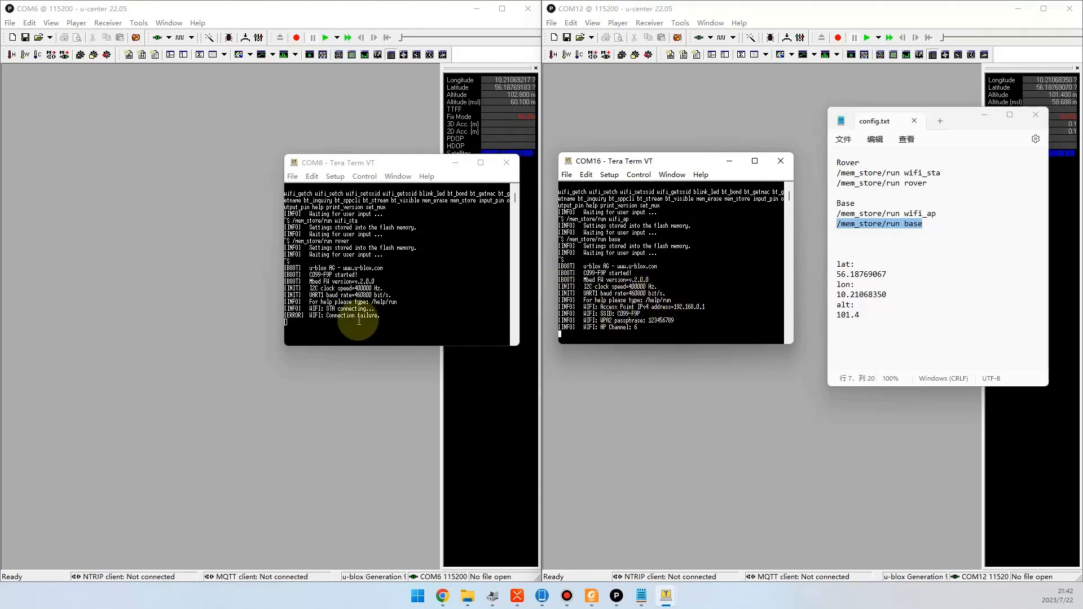
- Examine the COM8 and COM16 terminal output for the Wi-Fi link, and the rover's fix mode in the COM6 u-center window
click(394, 320)
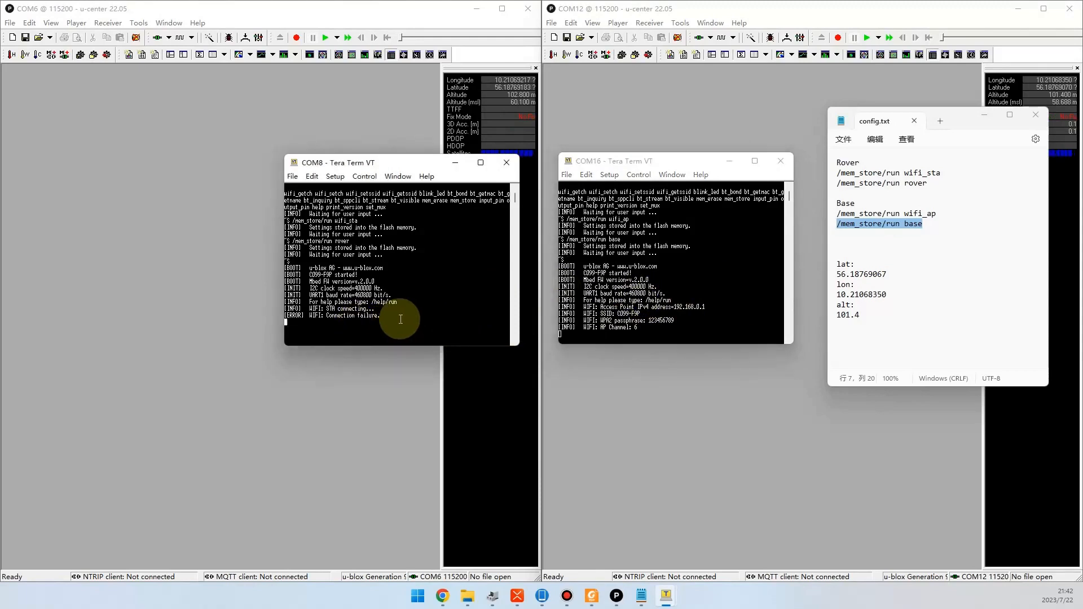
click(654, 313)
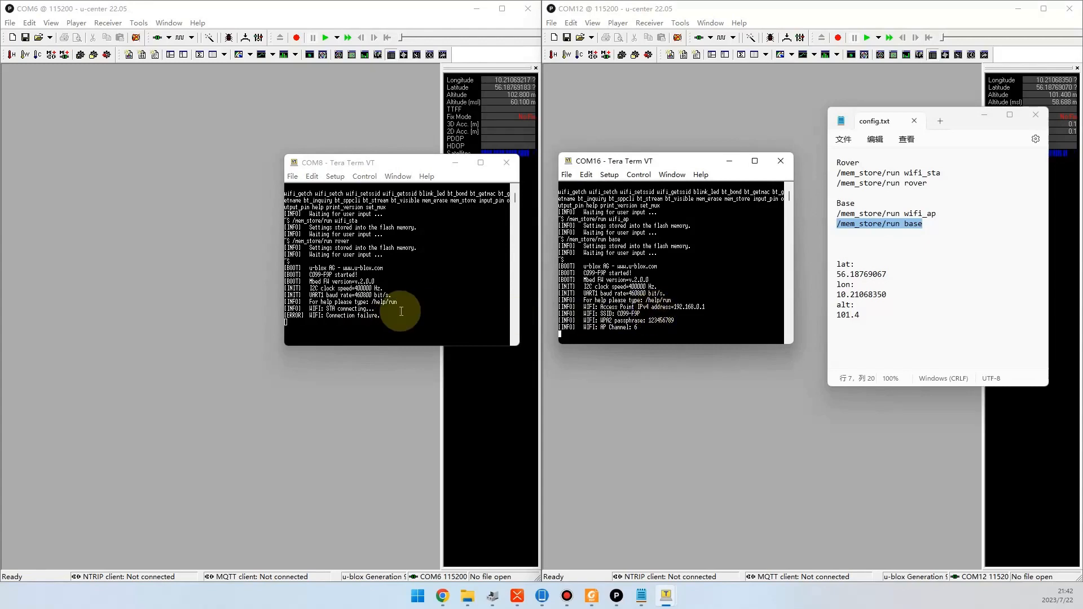
click(404, 310)
click(659, 306)
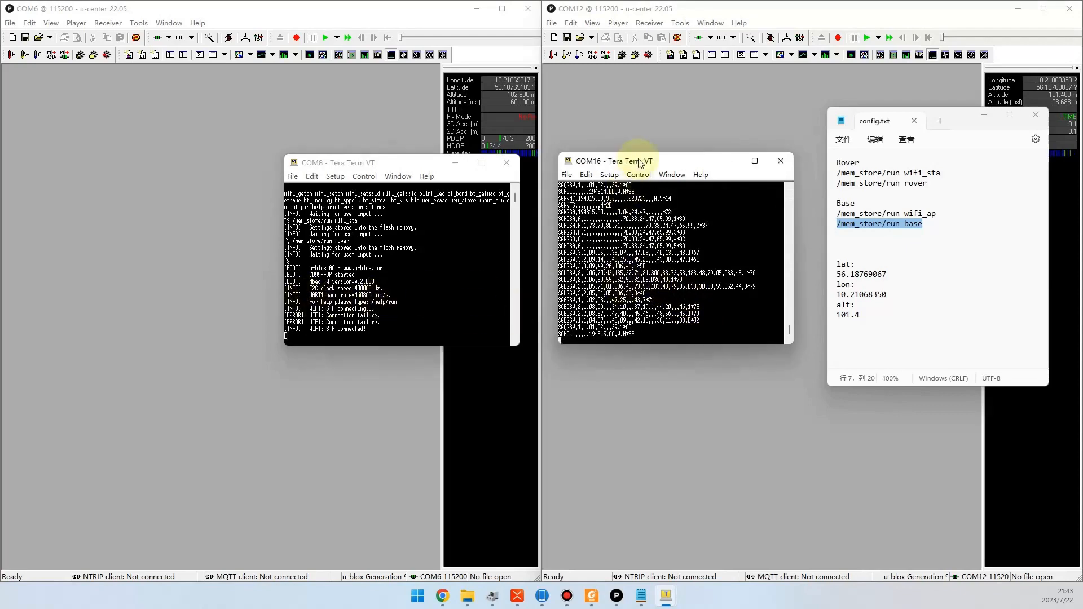
drag(640, 163, 636, 166)
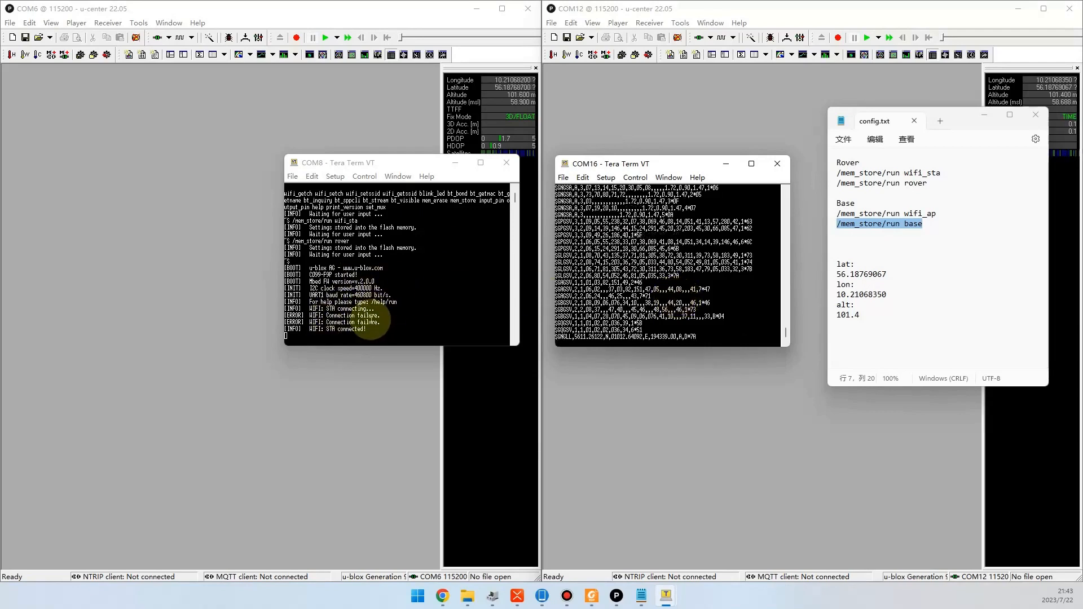
click(369, 324)
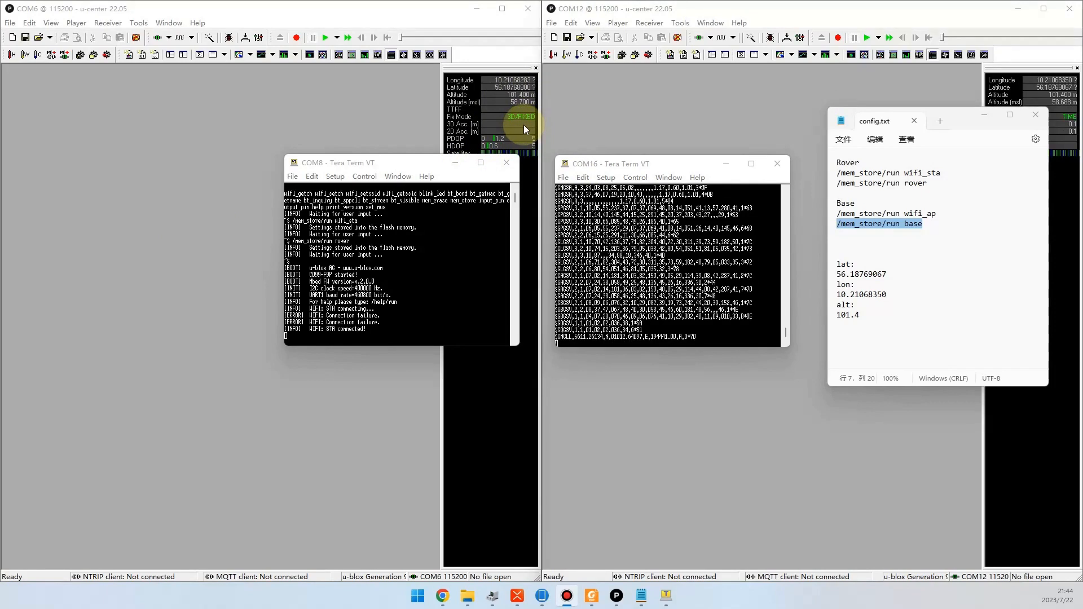
click(630, 238)
click(473, 256)
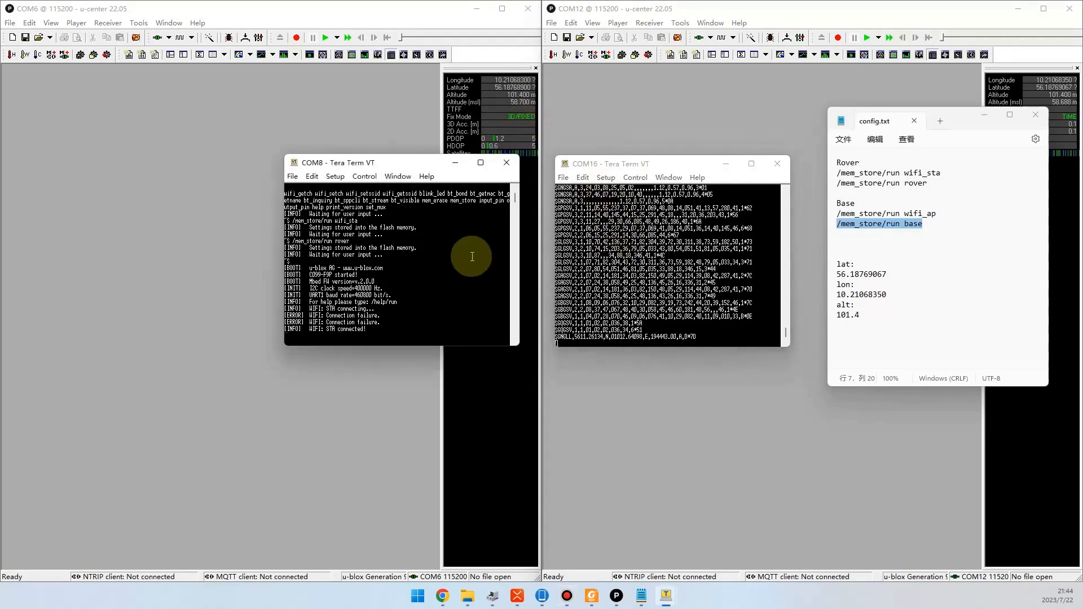
click(590, 247)
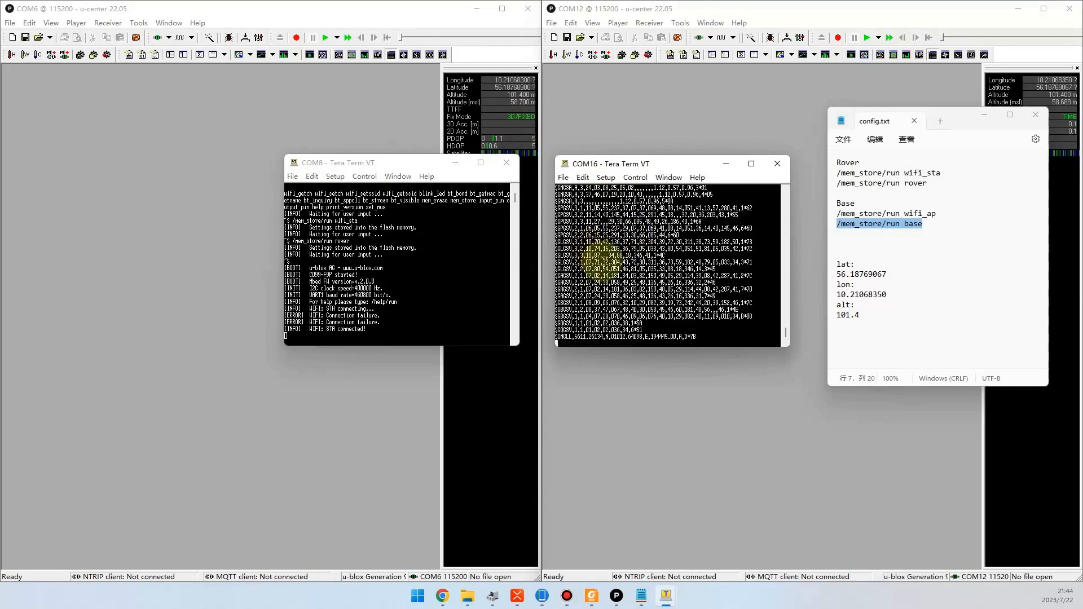
click(479, 201)
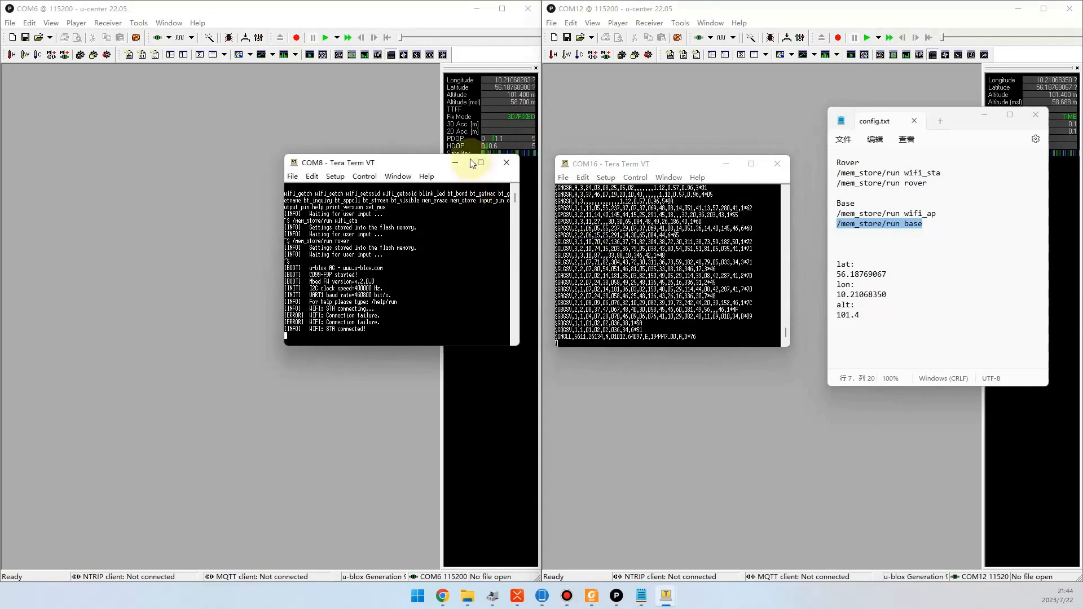
- Minimize the COM8 and COM16 terminal windows to uncover both u-center windows
click(455, 162)
click(726, 163)
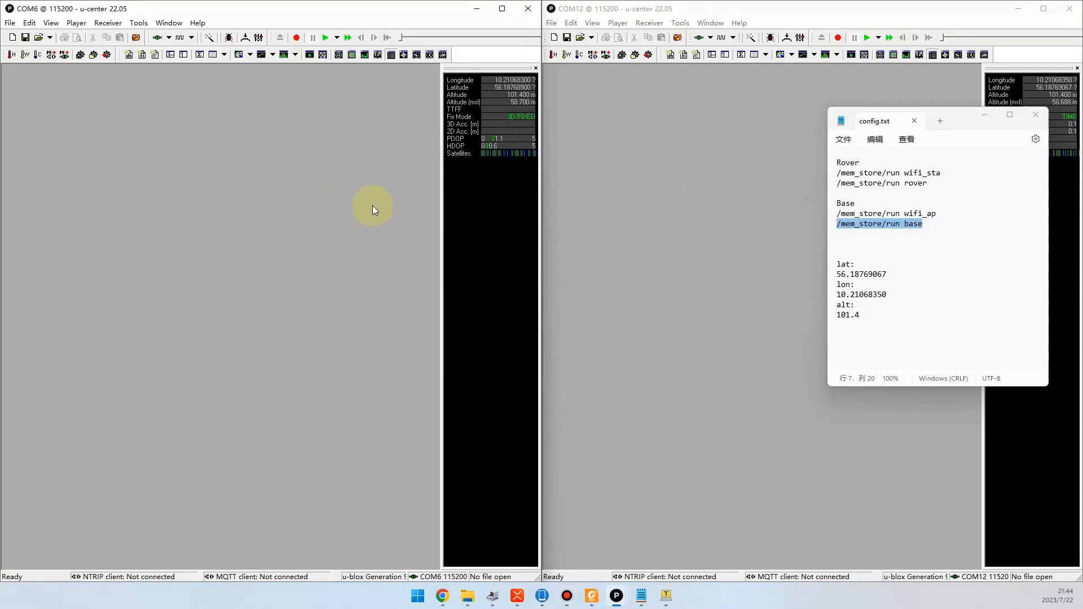
click(107, 22)
click(290, 121)
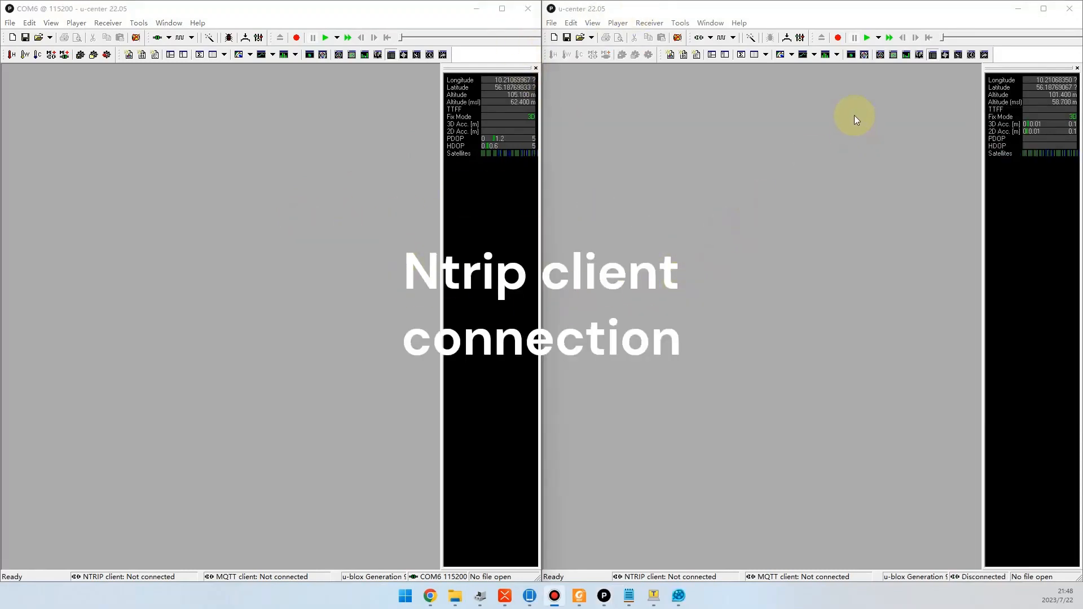
- Minimize the disconnected u-center window and open the NTRIP client settings for the COM6 receiver
click(1018, 9)
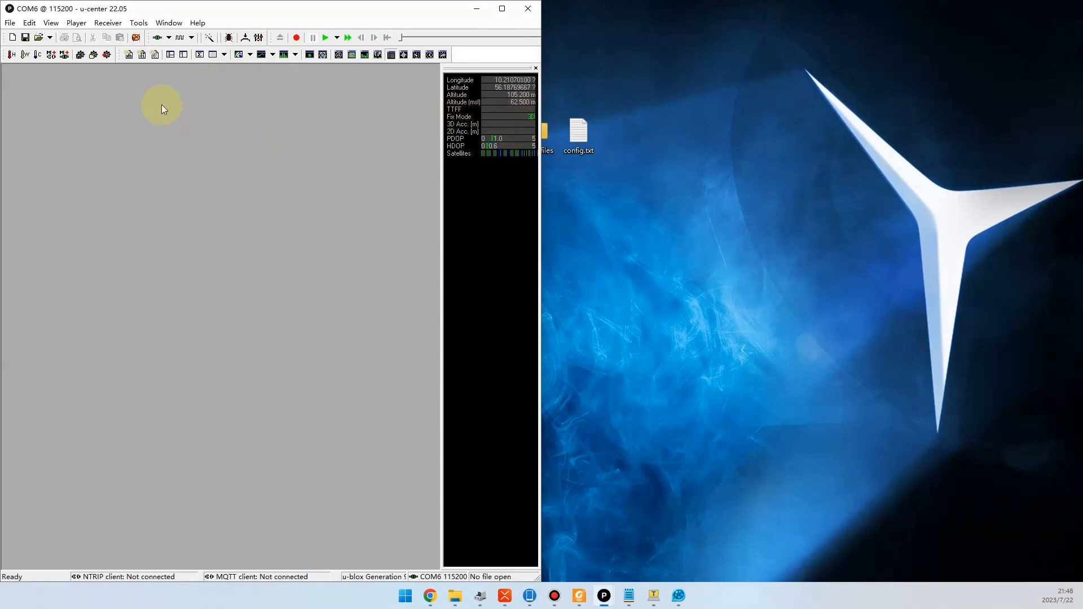
click(107, 23)
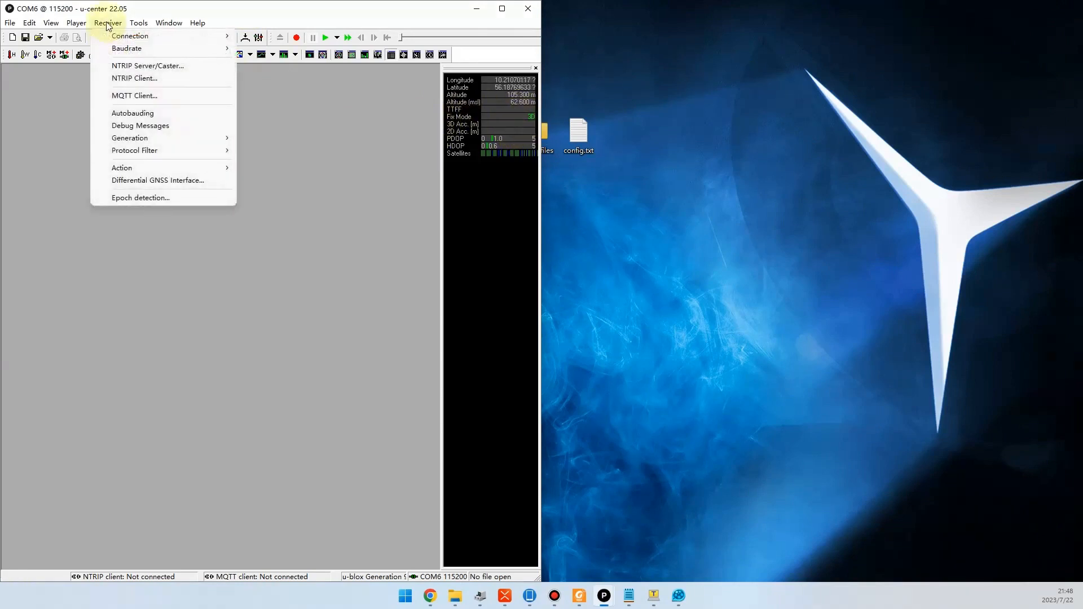
click(123, 82)
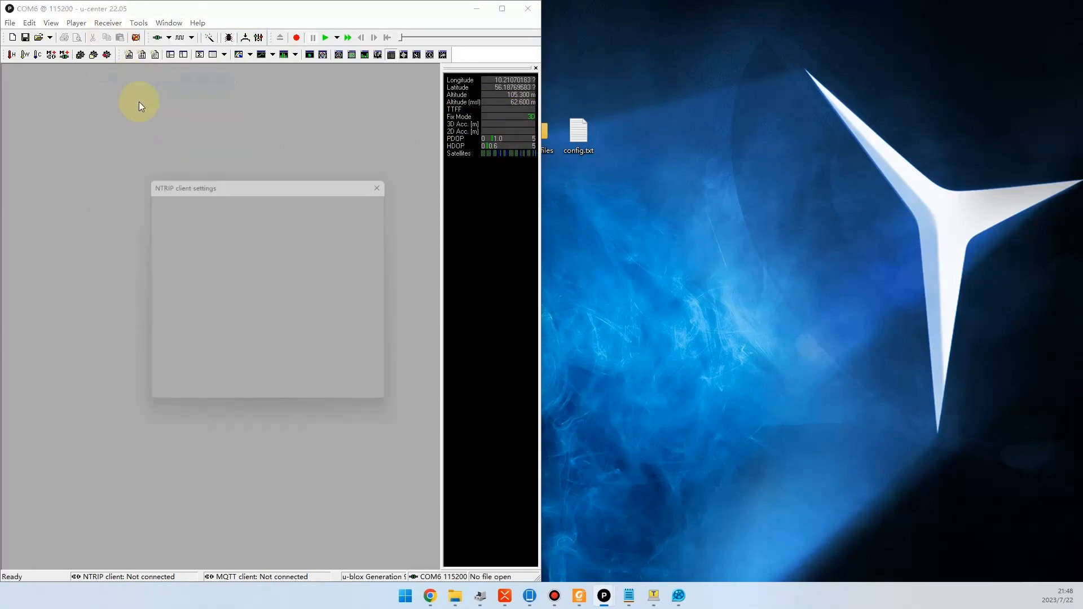
- Review the NTRIP caster's address, port, username and password fields in the NTRIP client settings
drag(261, 185, 194, 198)
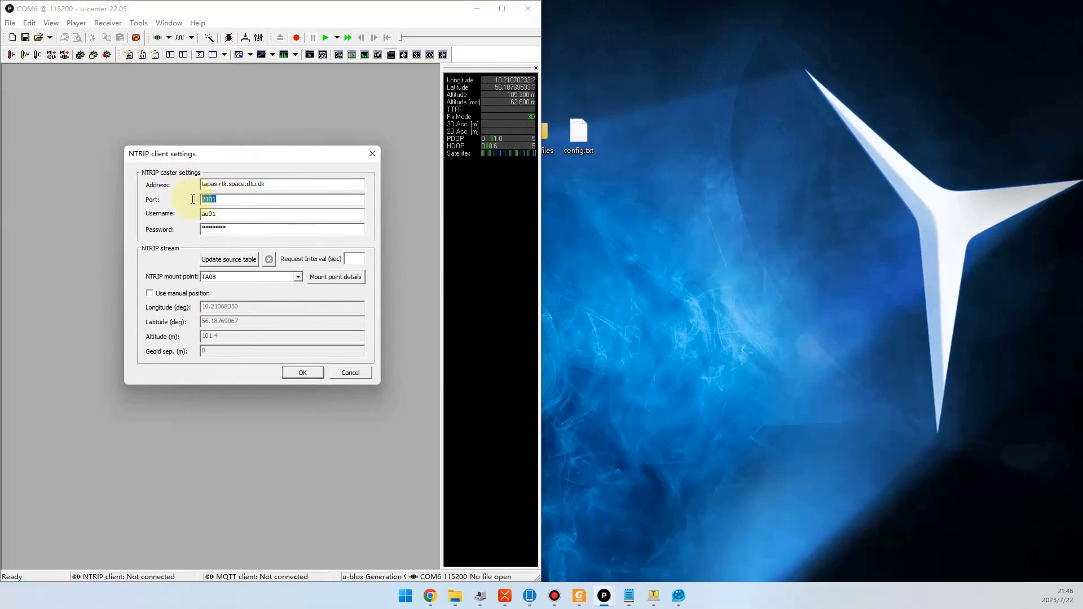
click(233, 197)
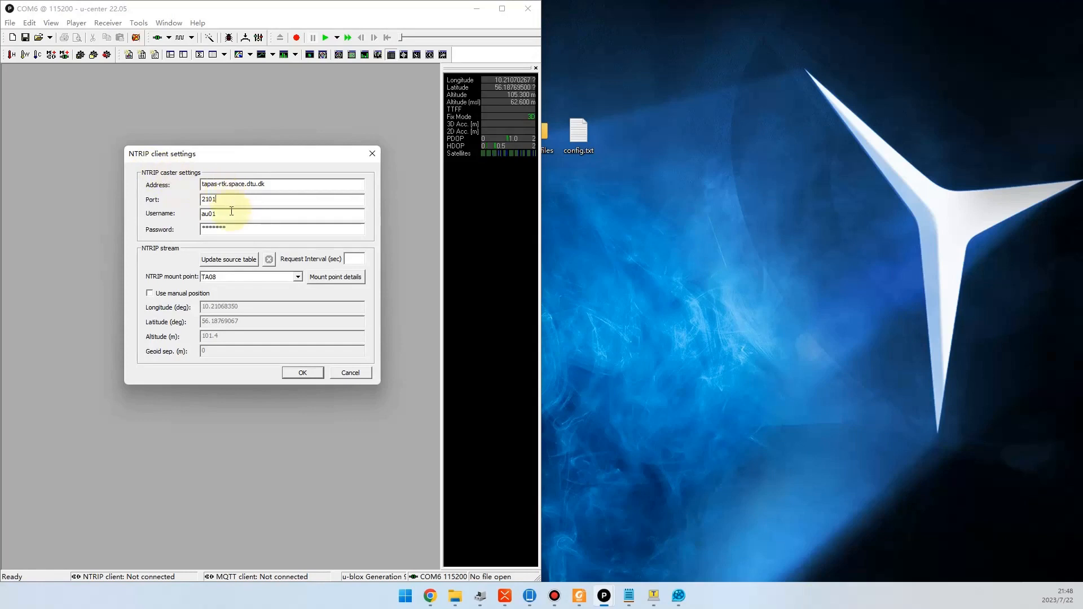
click(231, 215)
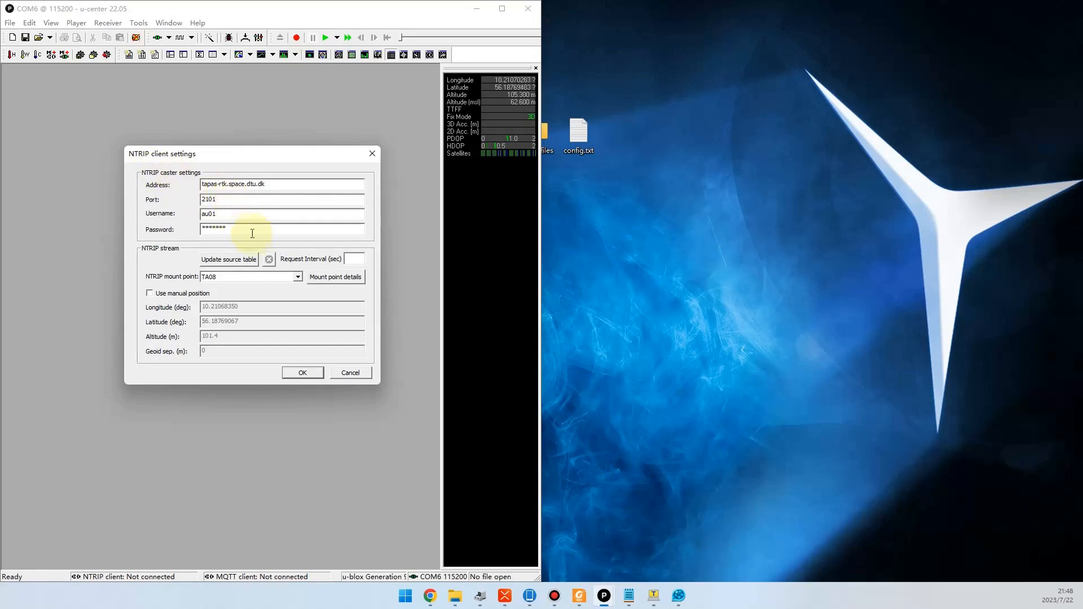
drag(272, 185, 201, 185)
click(218, 198)
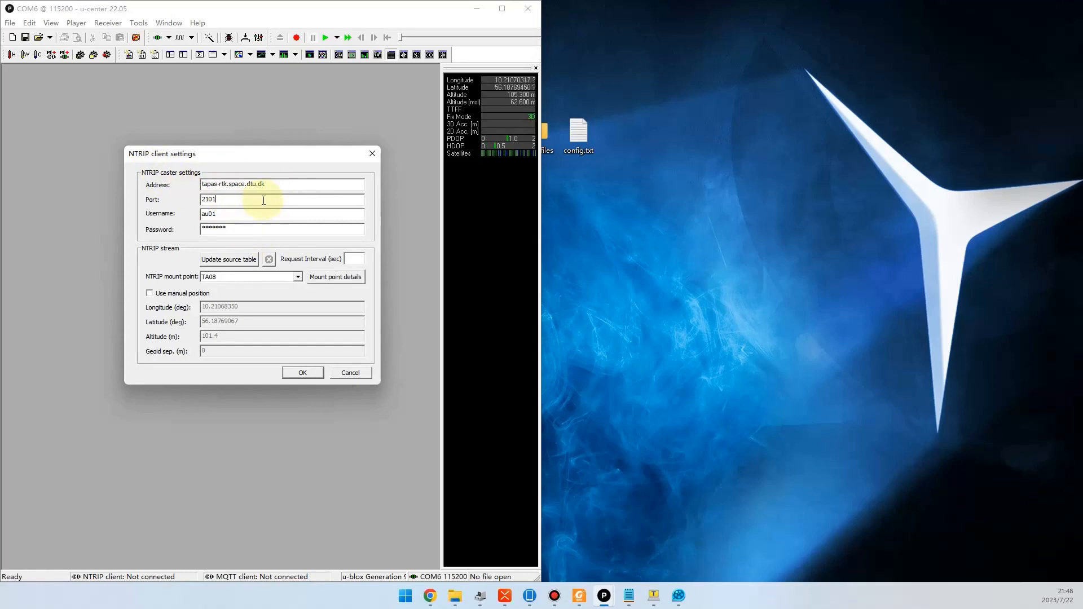
key(shift+Tab)
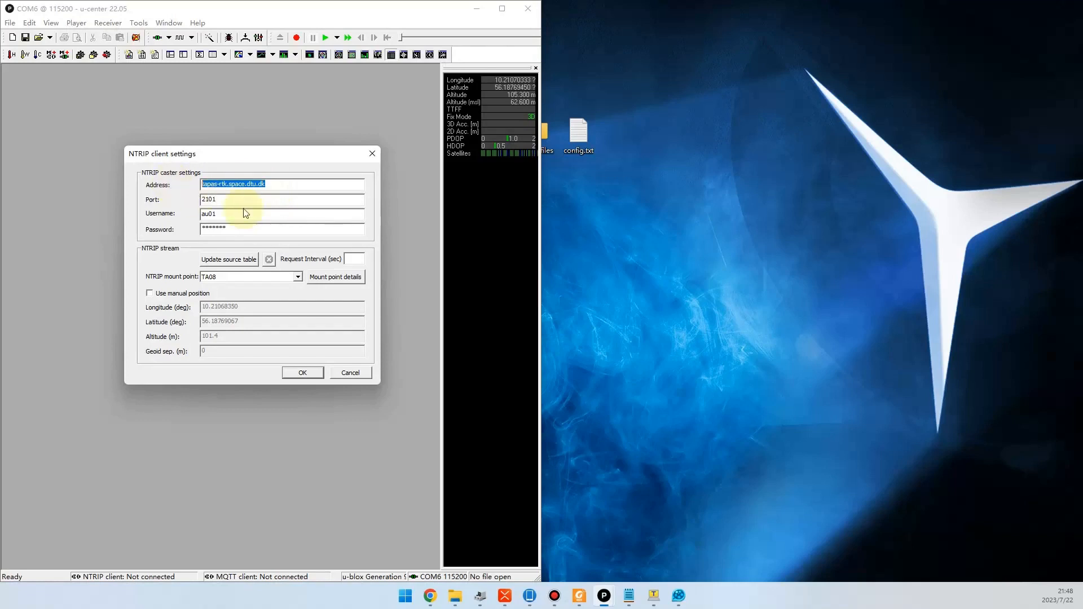
click(246, 213)
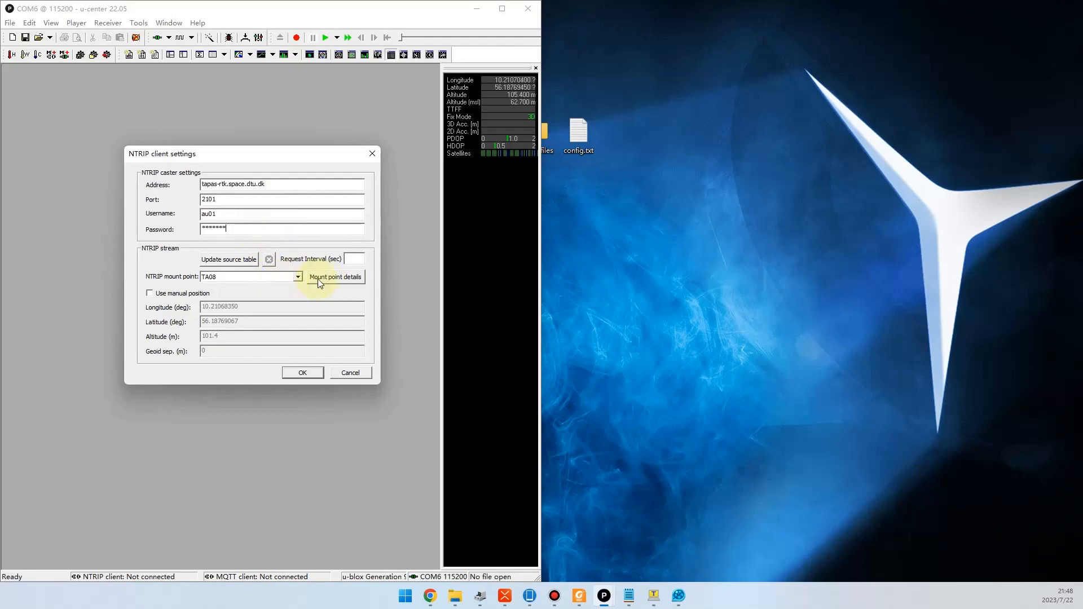
- Keep TA08 as the NTRIP mount point and start the NTRIP client connection to tapas-rtk.space.dtu.dk
click(298, 277)
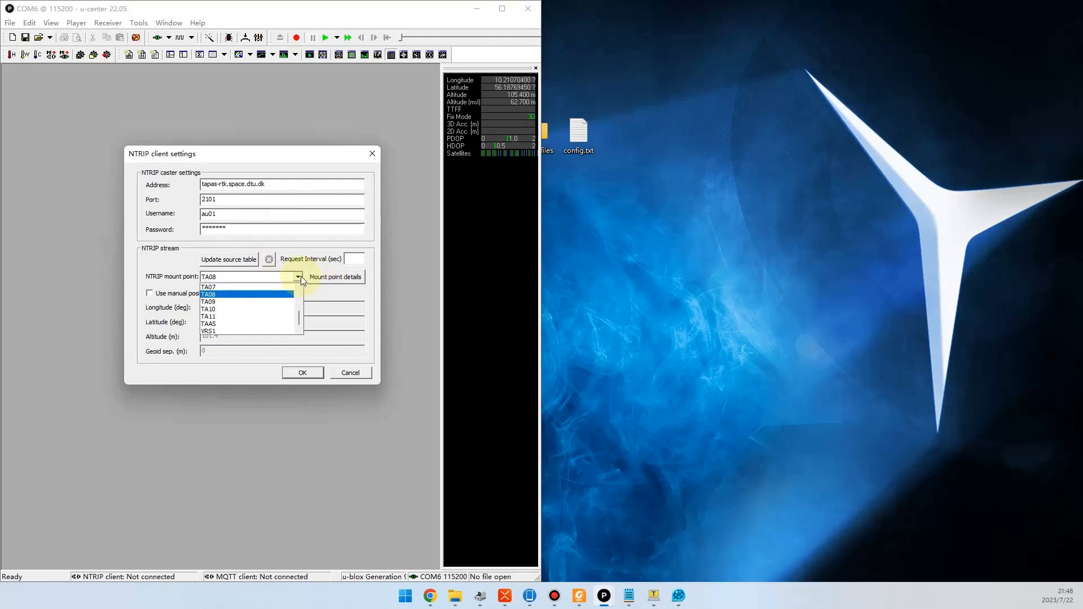
click(301, 276)
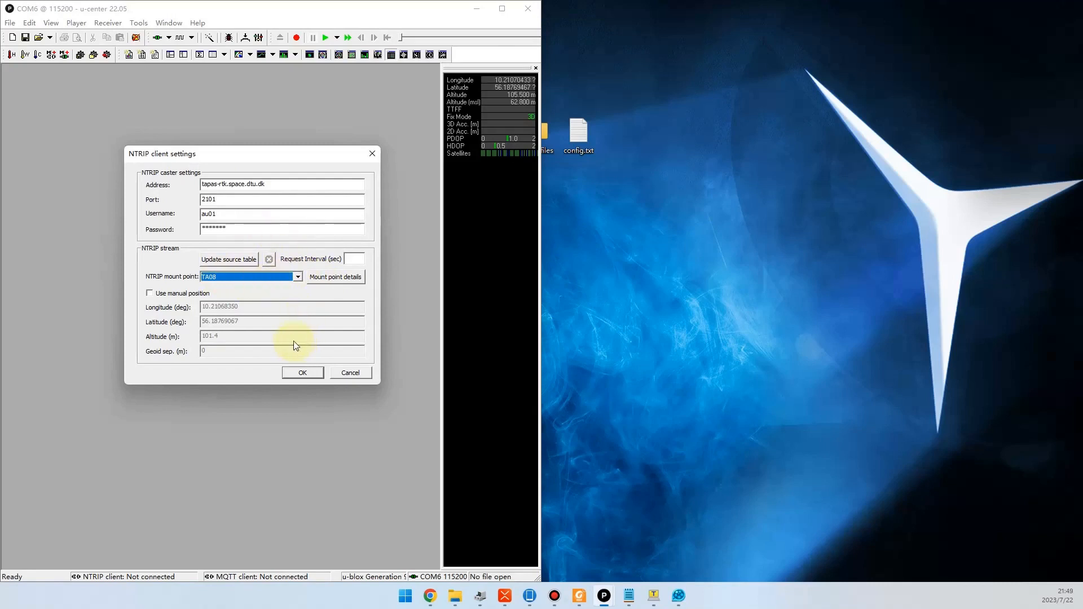
click(297, 372)
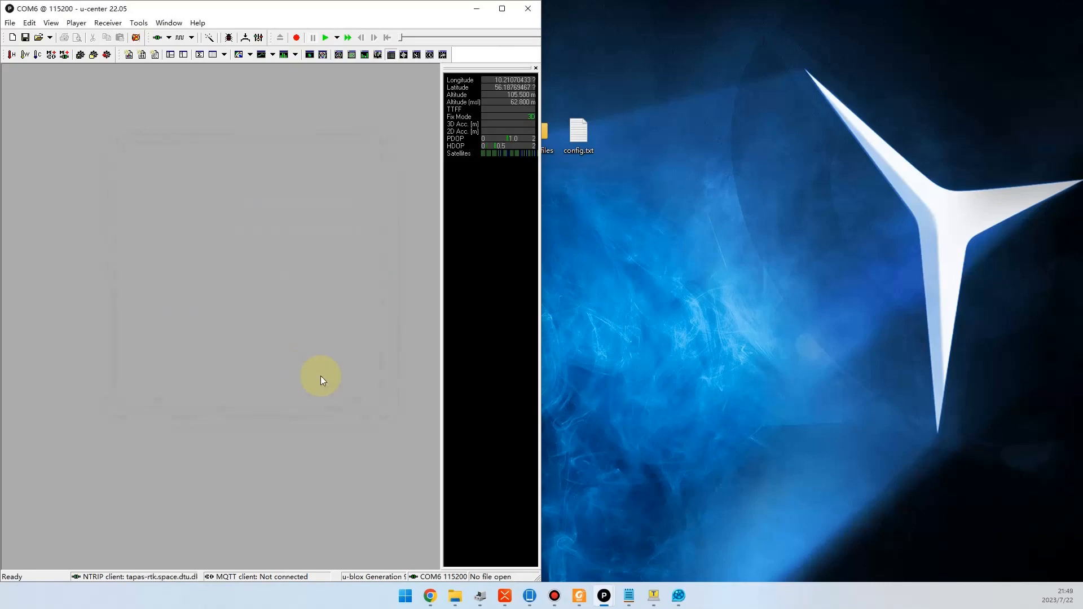
double_click(131, 578)
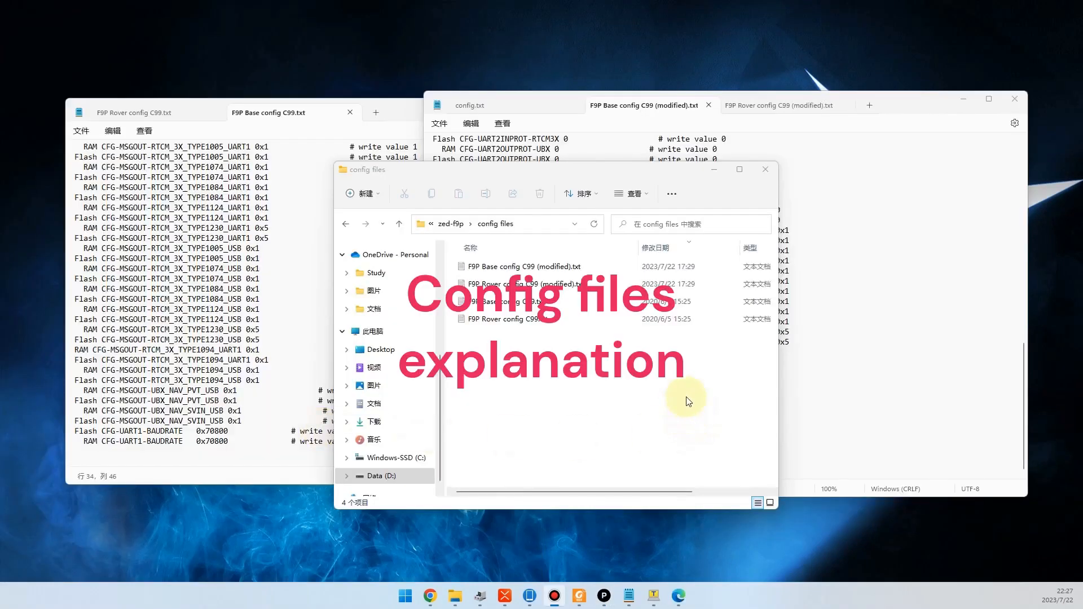
- Point out the original and modified rover config files in the config files folder, and minimize the folder window
click(536, 320)
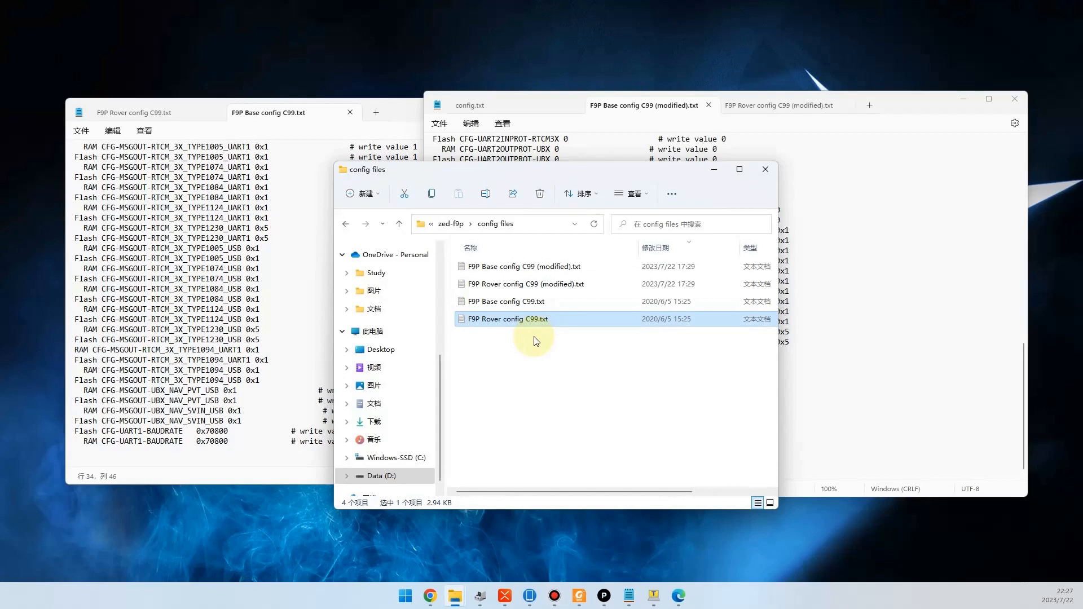
click(564, 285)
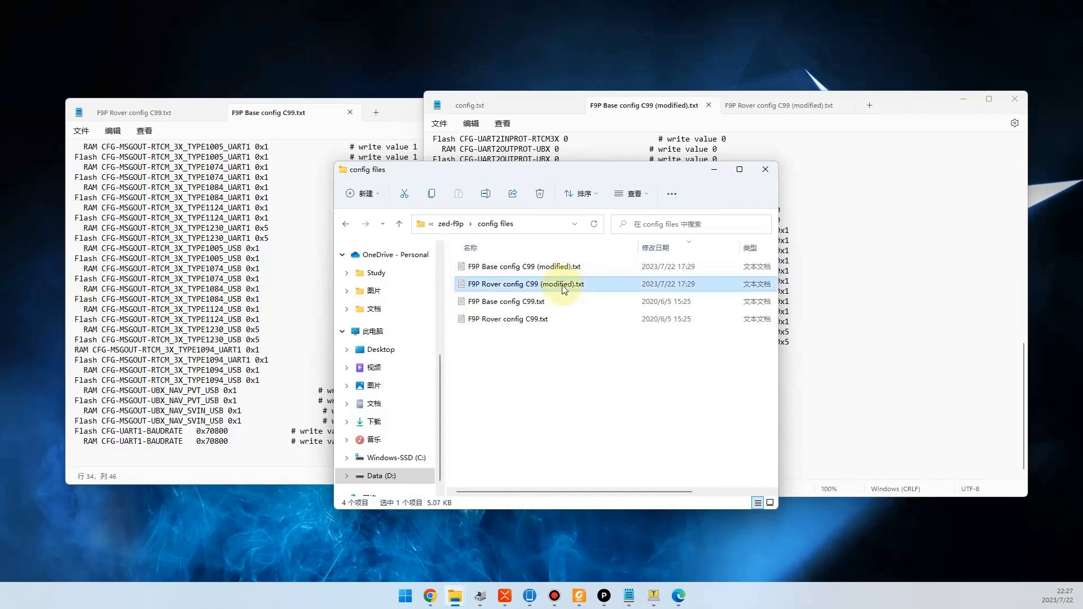
click(715, 170)
- Examine the CFG-I2COUTPROT-RTCM3X lines at the end of F9P Base config C99 (modified).txt
click(731, 443)
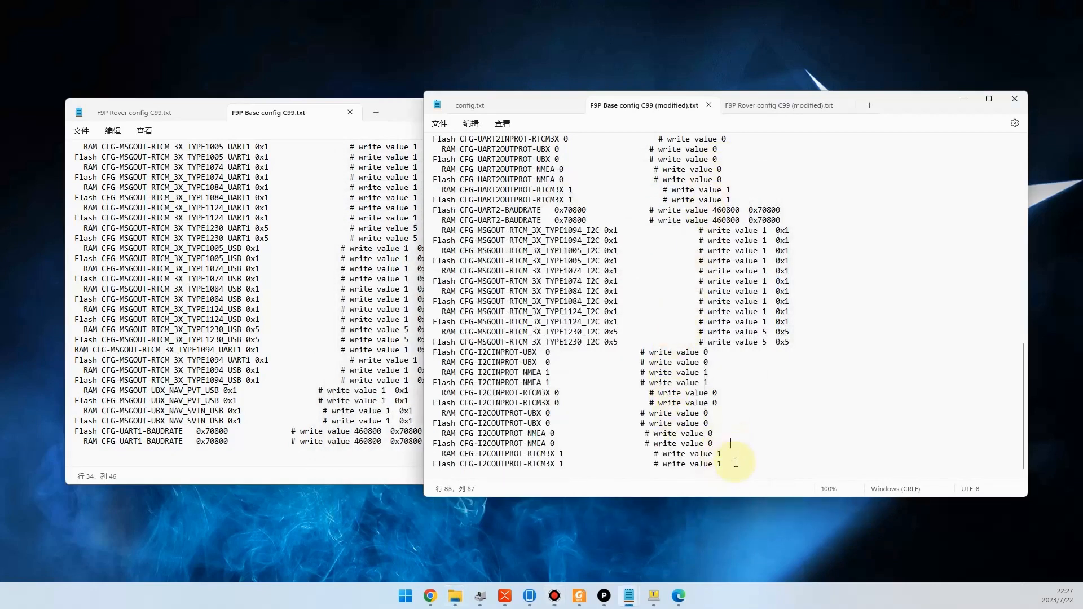
drag(480, 455, 492, 455)
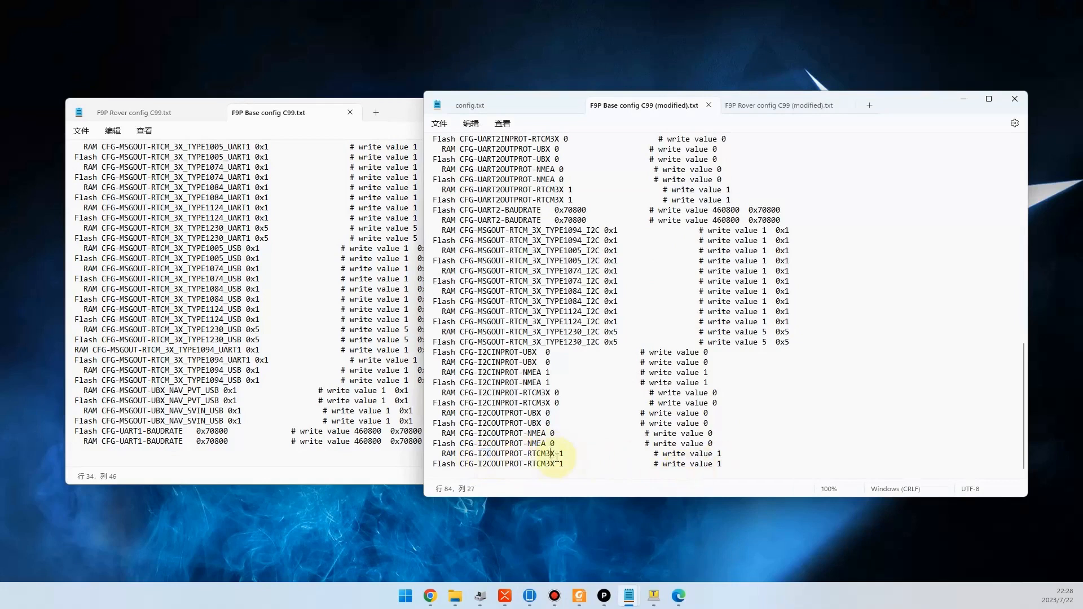
drag(528, 455, 546, 455)
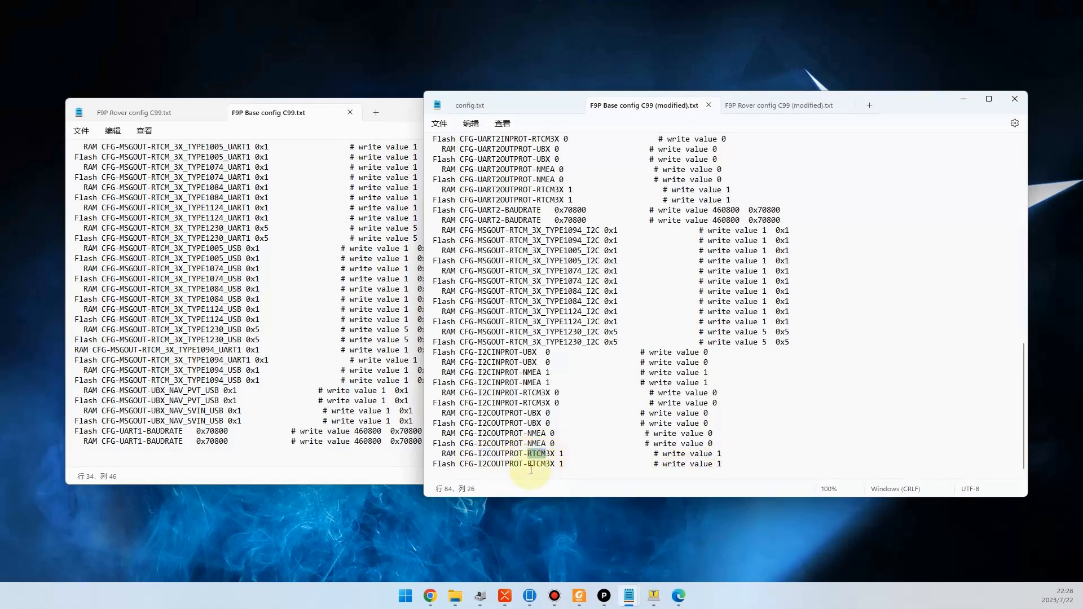
click(546, 464)
- Switch to F9P Rover config C99 (modified).txt and examine its I2C input protocol lines
click(776, 105)
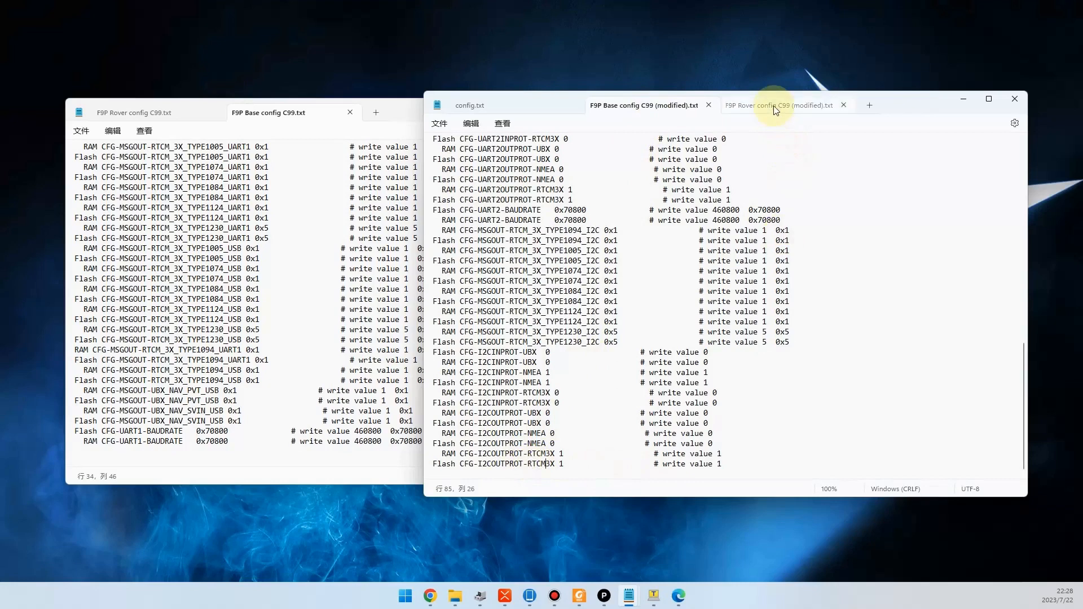
drag(560, 403, 527, 346)
click(520, 396)
click(527, 346)
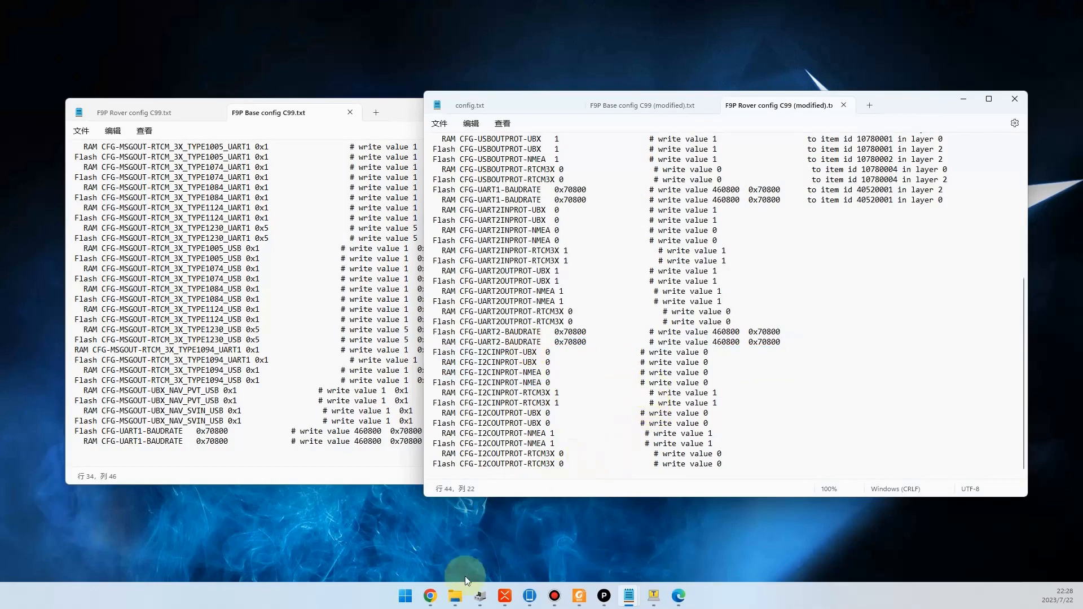
- Bring the config files folder back to the front and review the base and rover config files in it
click(456, 595)
click(388, 543)
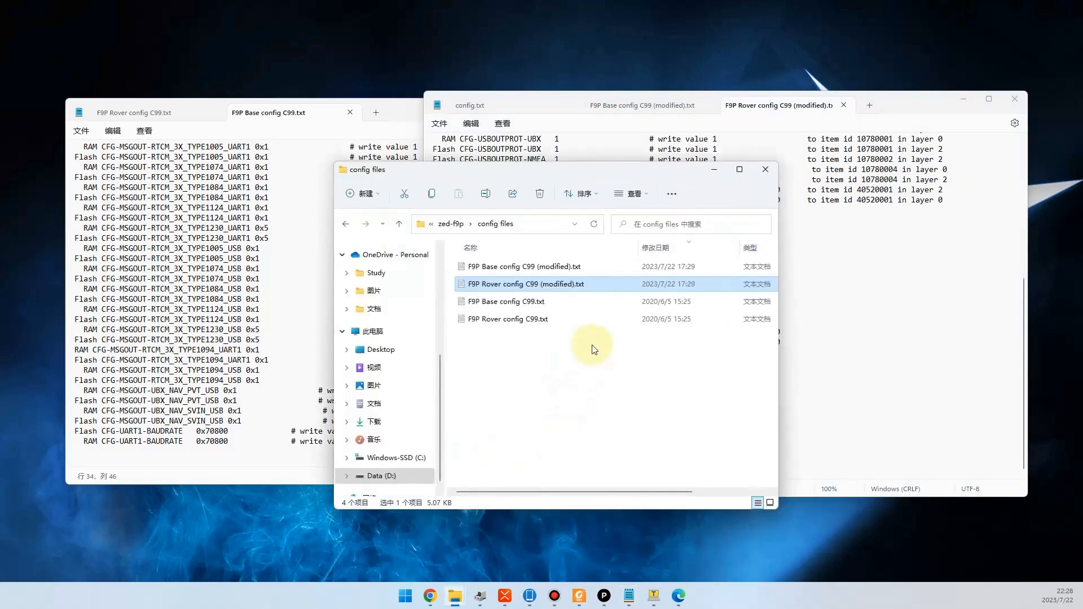
drag(588, 357, 588, 266)
click(573, 336)
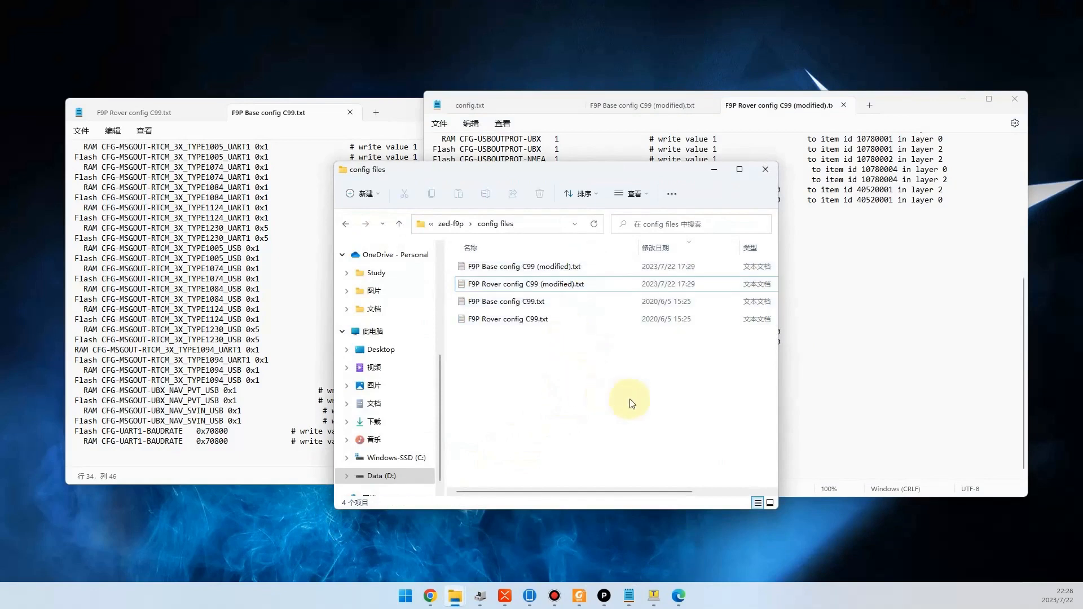